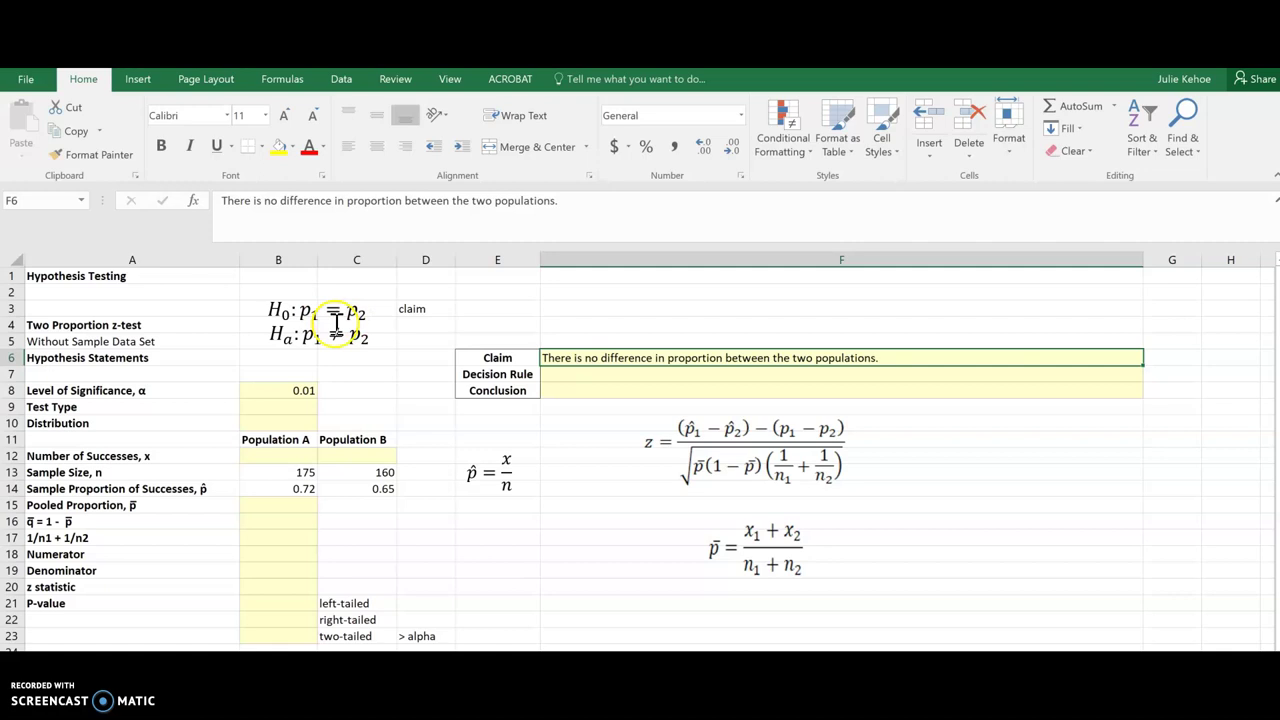
Enter two-tailed as the test type in B9 and normal as the distribution in B10.
left_click(285, 406)
type("two-tailed")
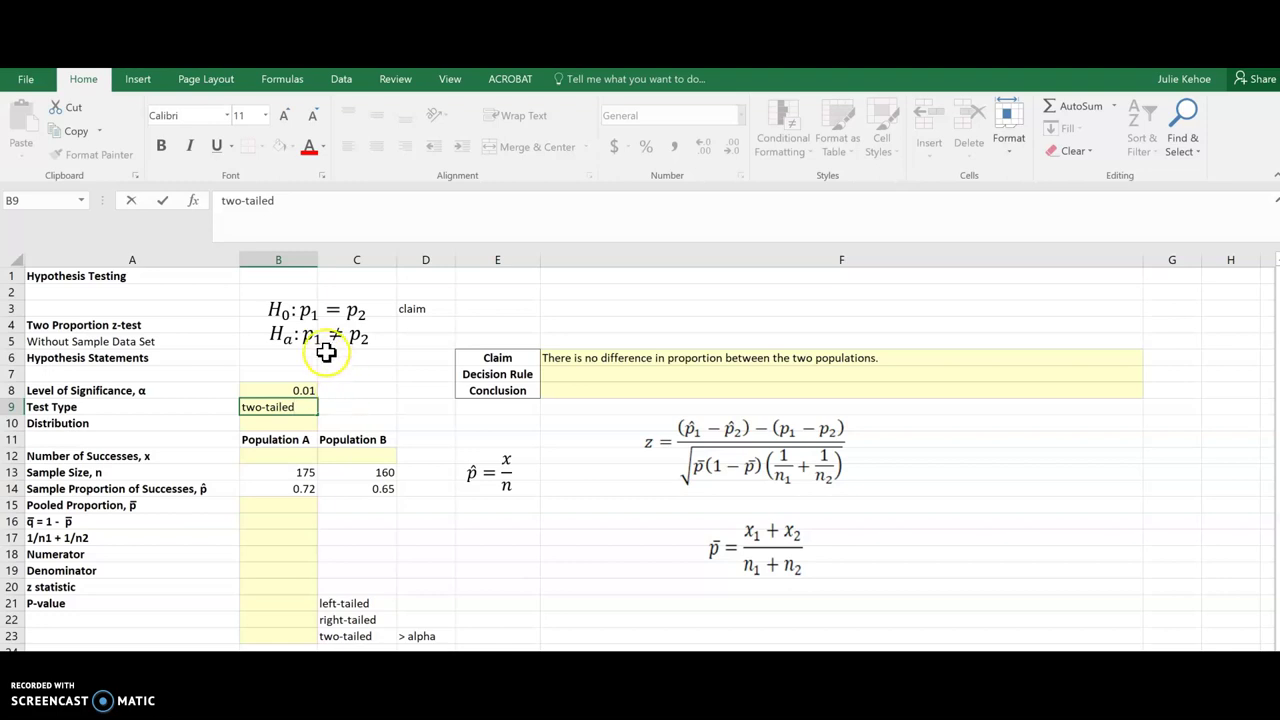
left_click(321, 404)
key("Return")
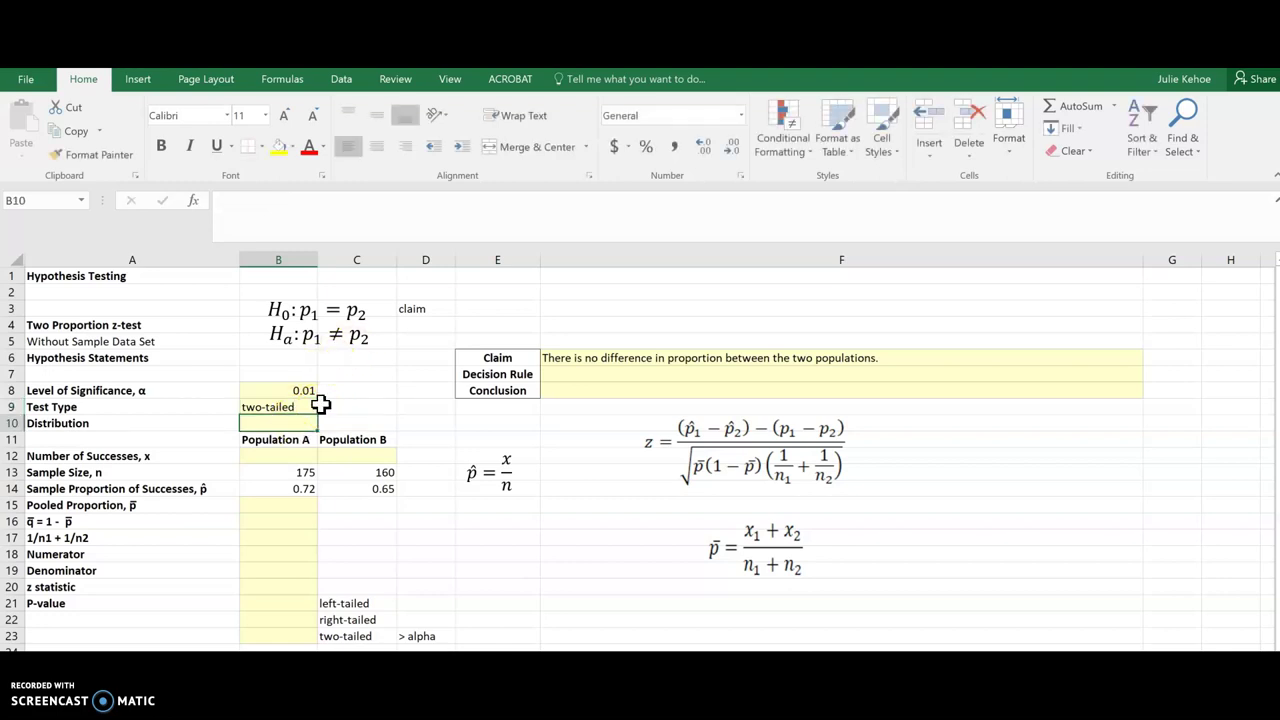
type("normal")
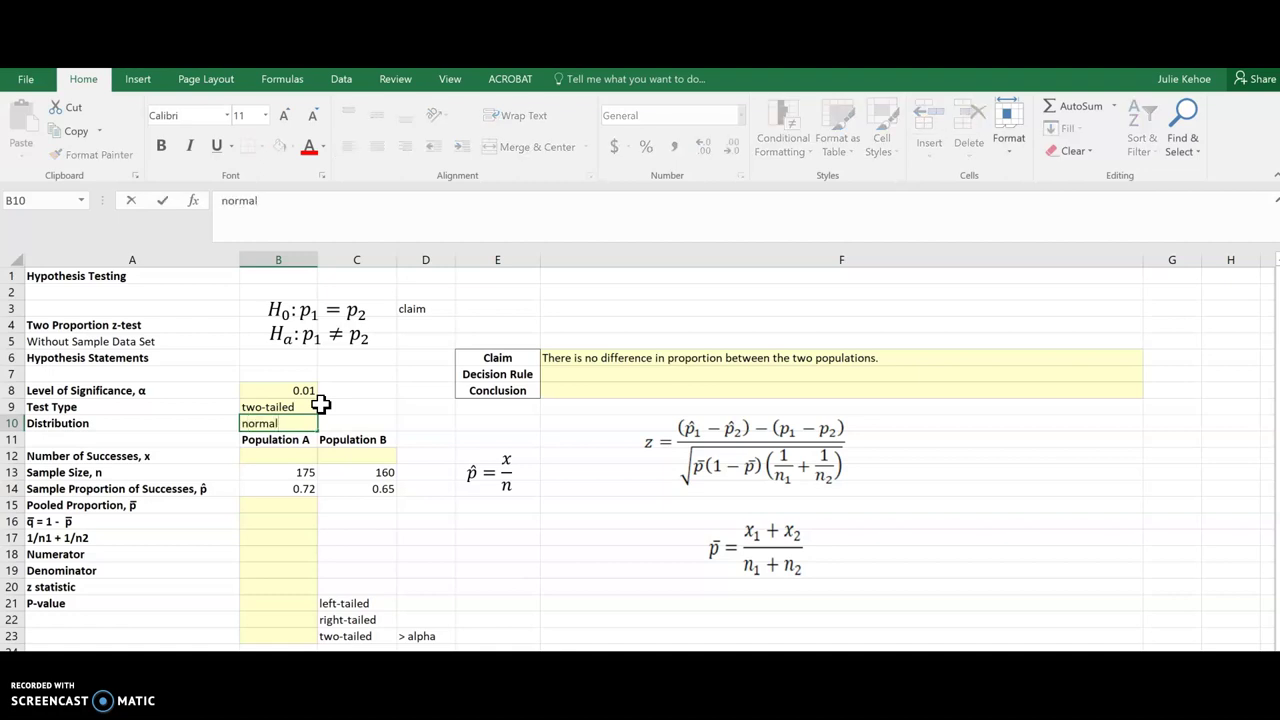
key("Return")
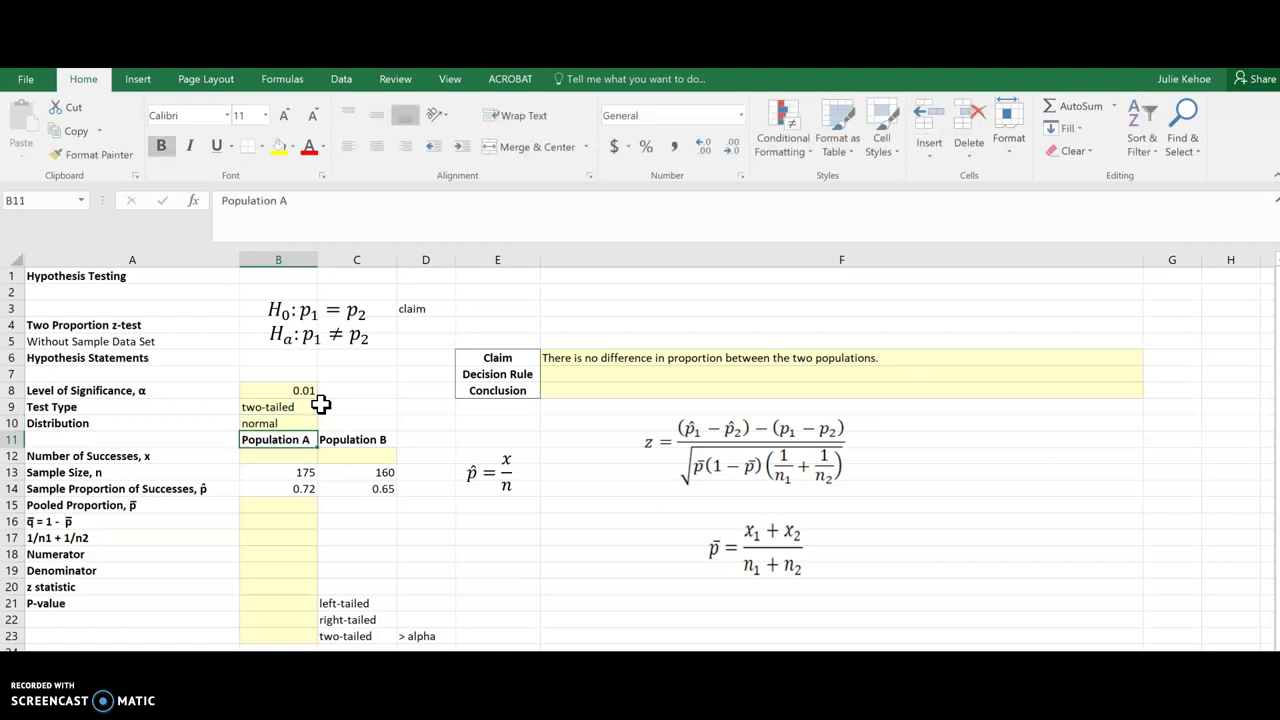
Calculate Population A's number of successes in B12 with =B14*B13 and copy the formula to C12 for Population B.
left_click(296, 454)
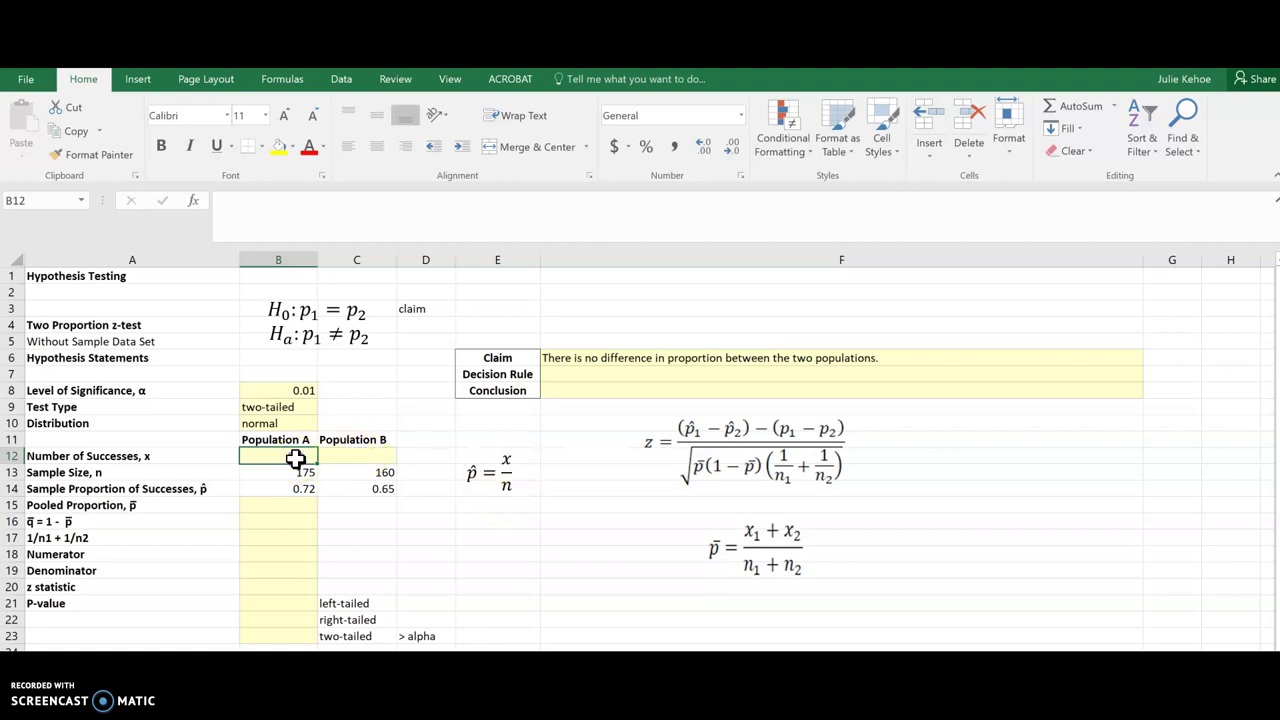
type("=")
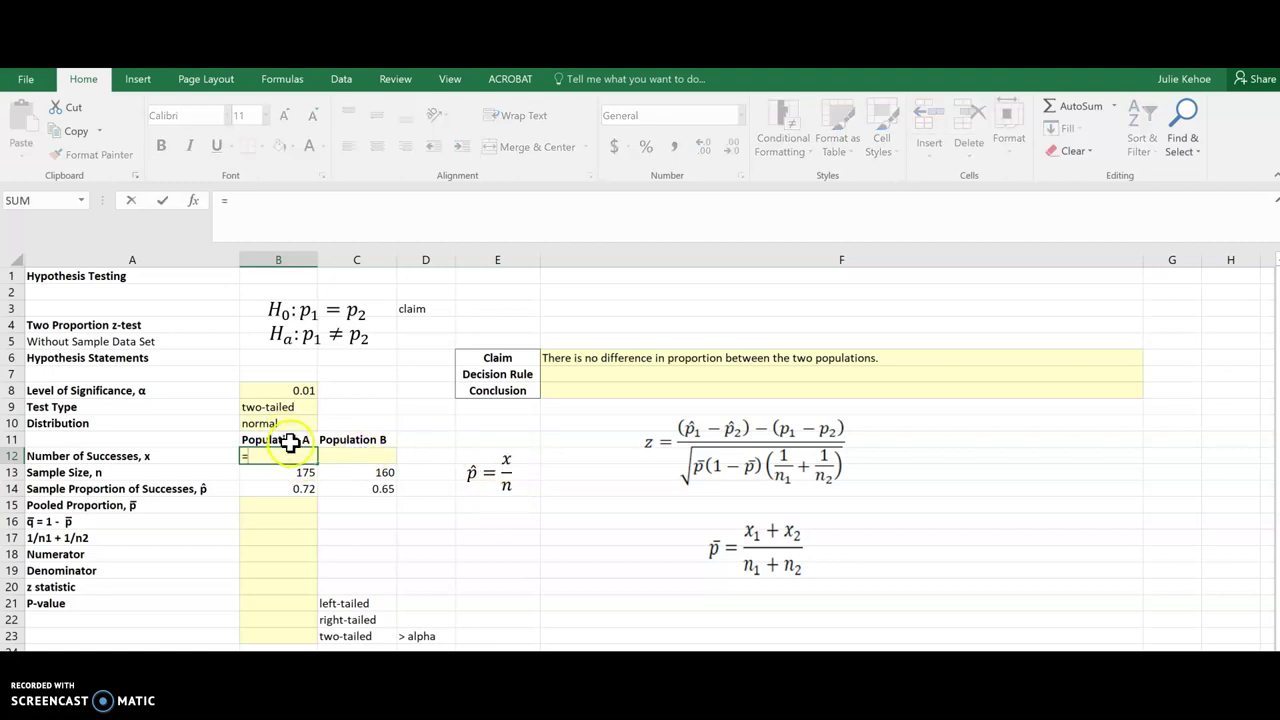
left_click(303, 487)
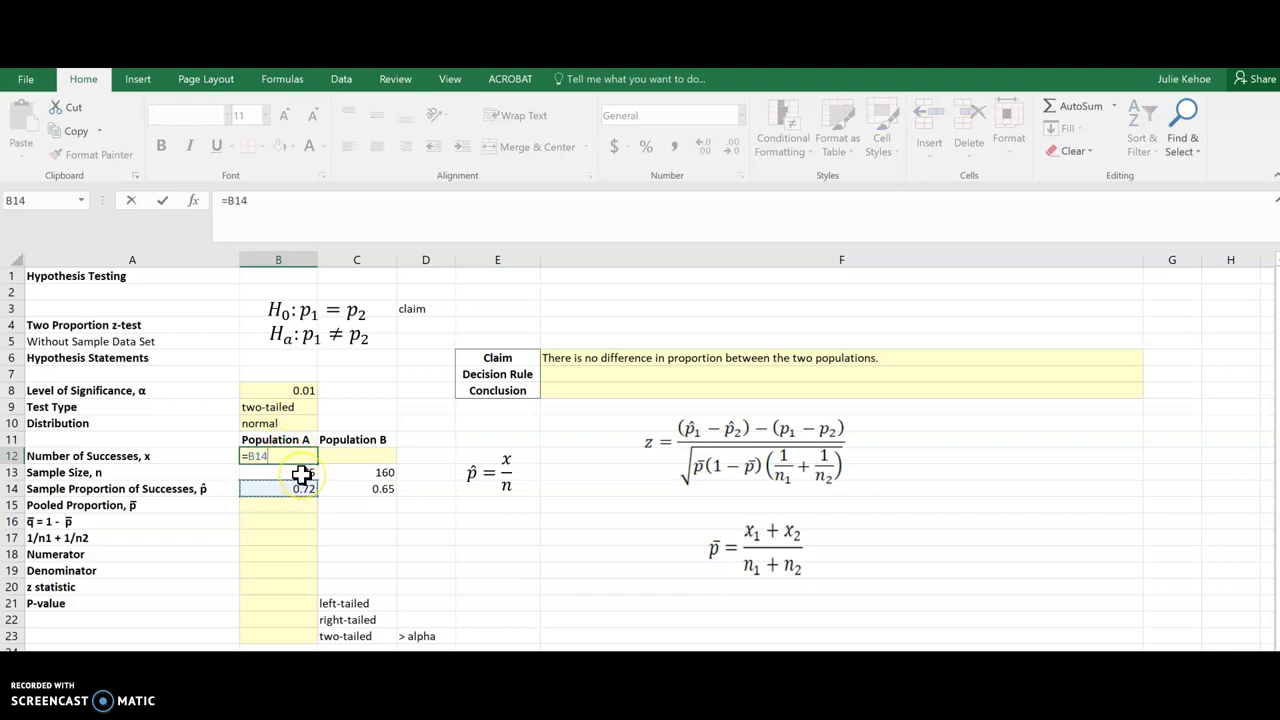
type("*")
left_click(301, 475)
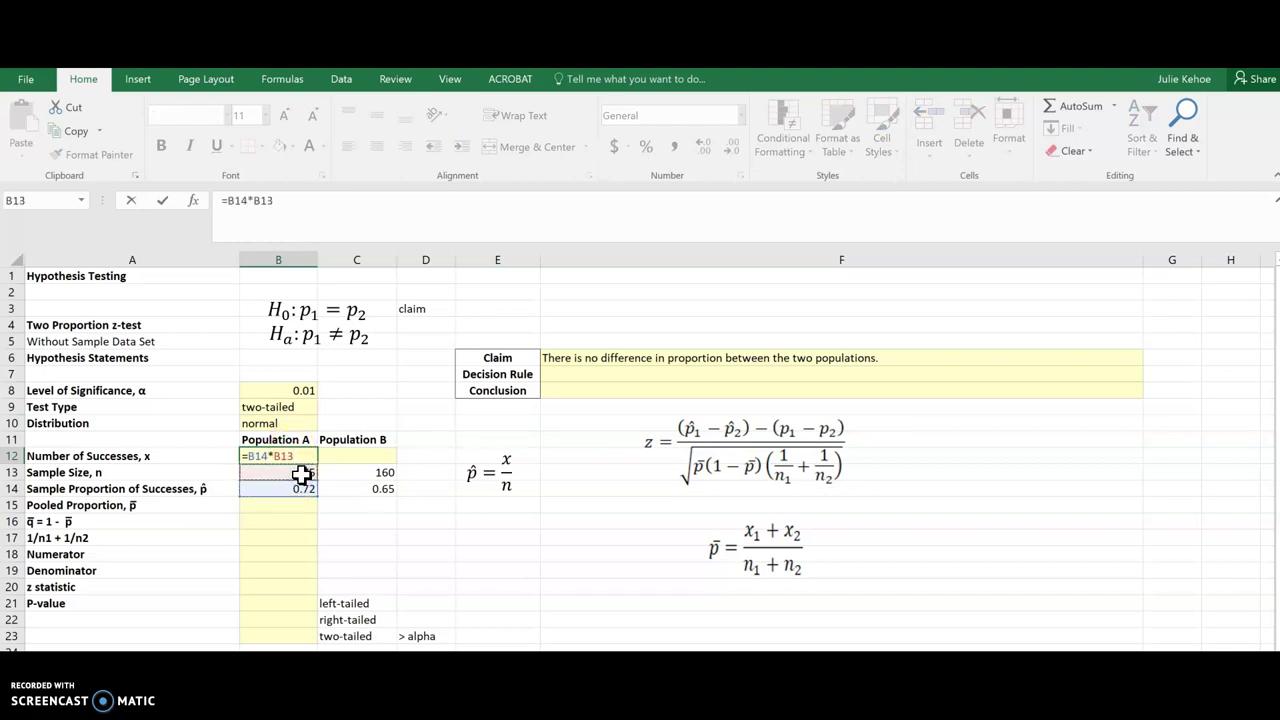
key("ctrl+Return")
key("ctrl+c")
key("Right")
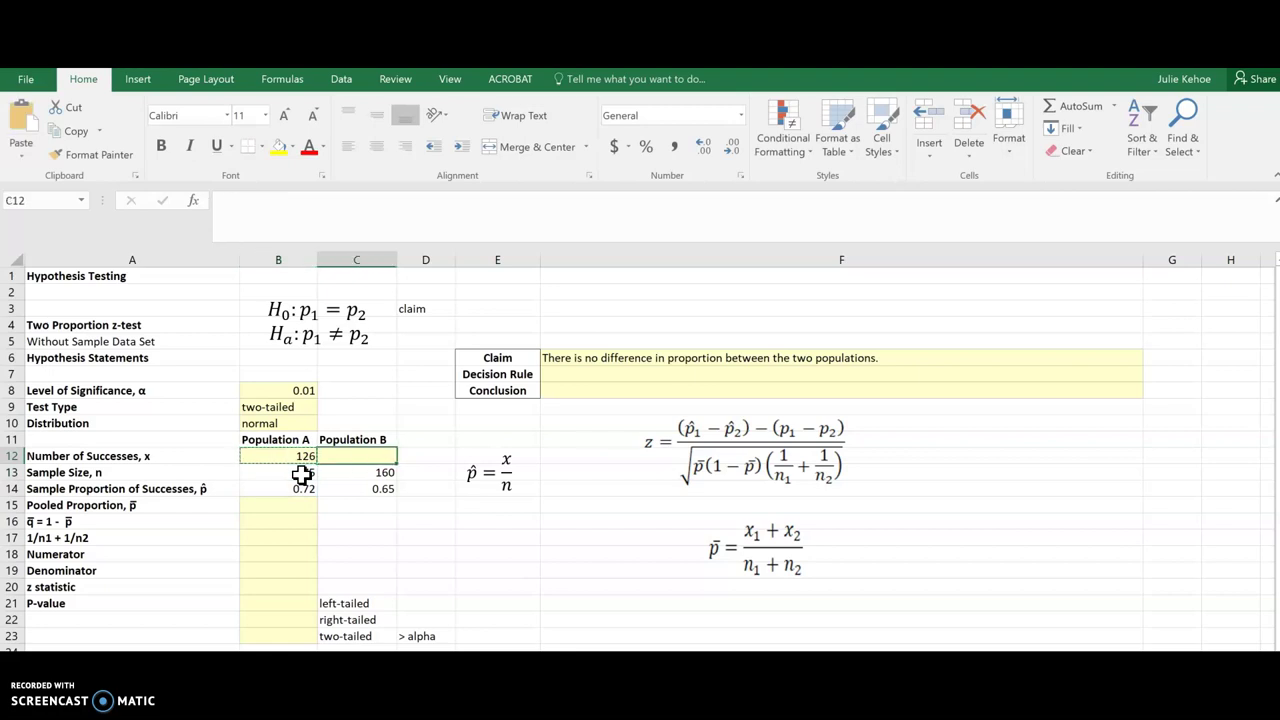
key("Return")
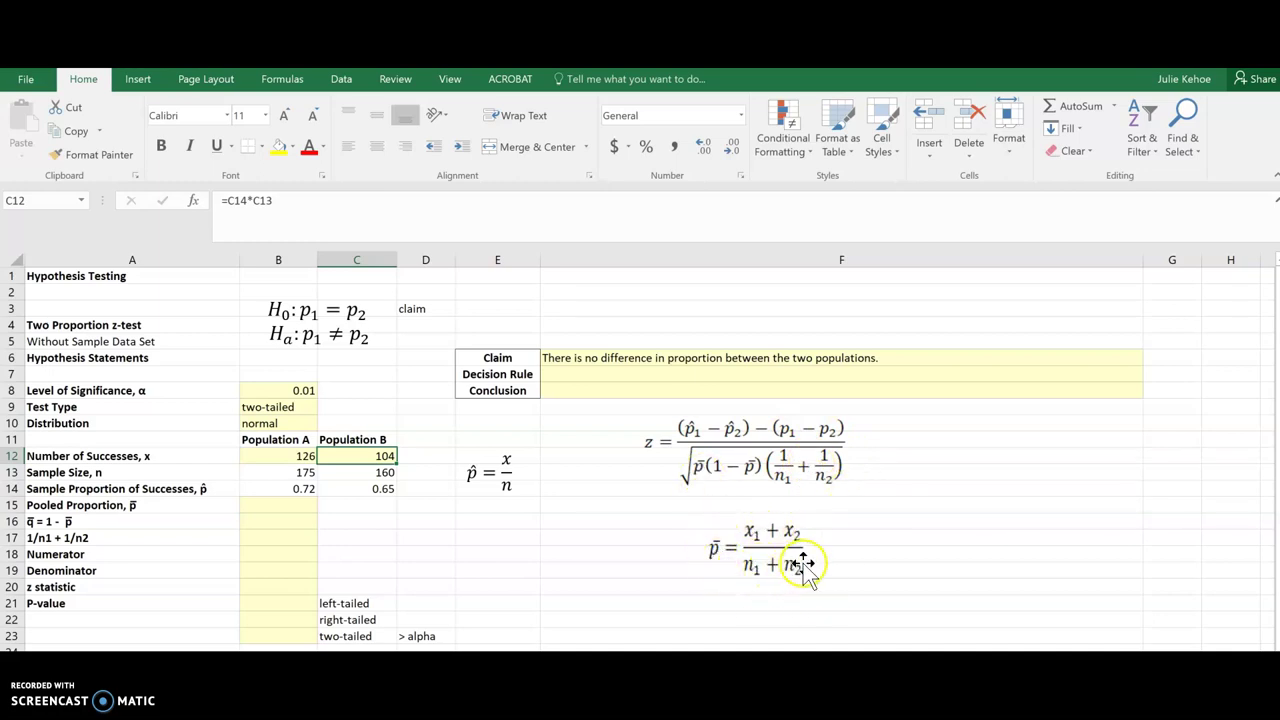
Calculate the pooled proportion in B15 with the formula =(B12+C12)/(B13+C13).
left_click(265, 509)
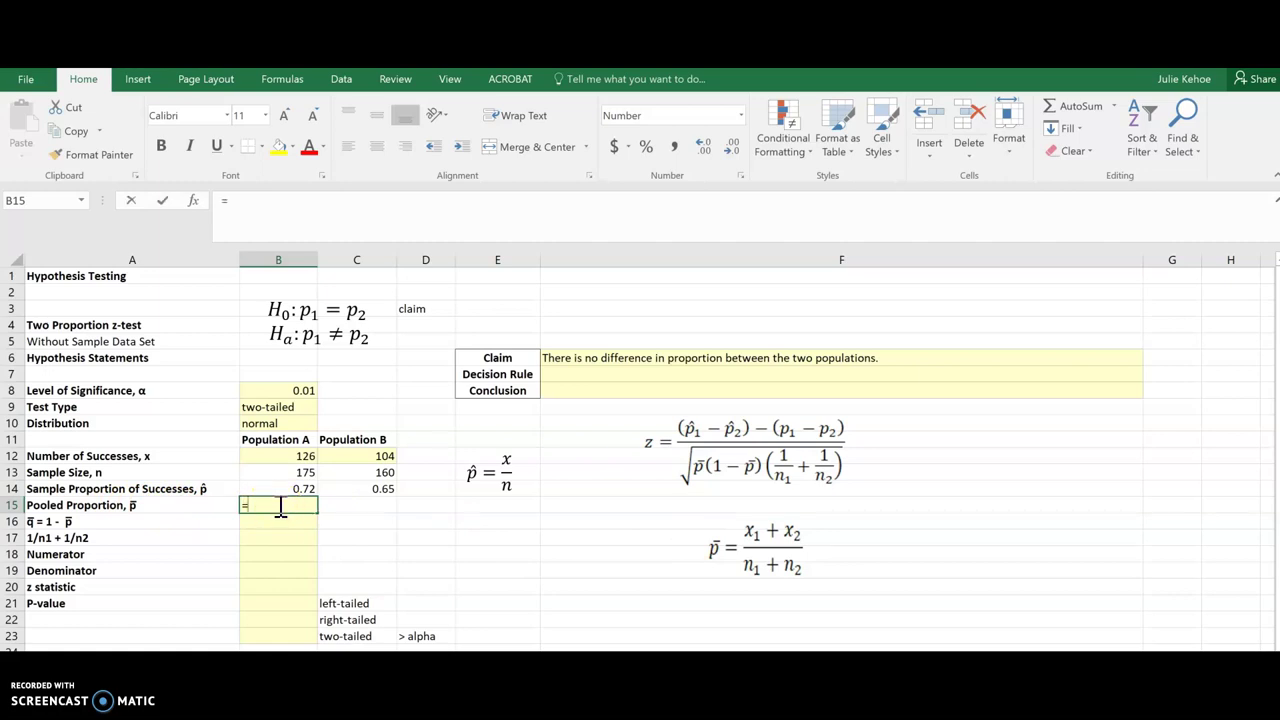
type("=")
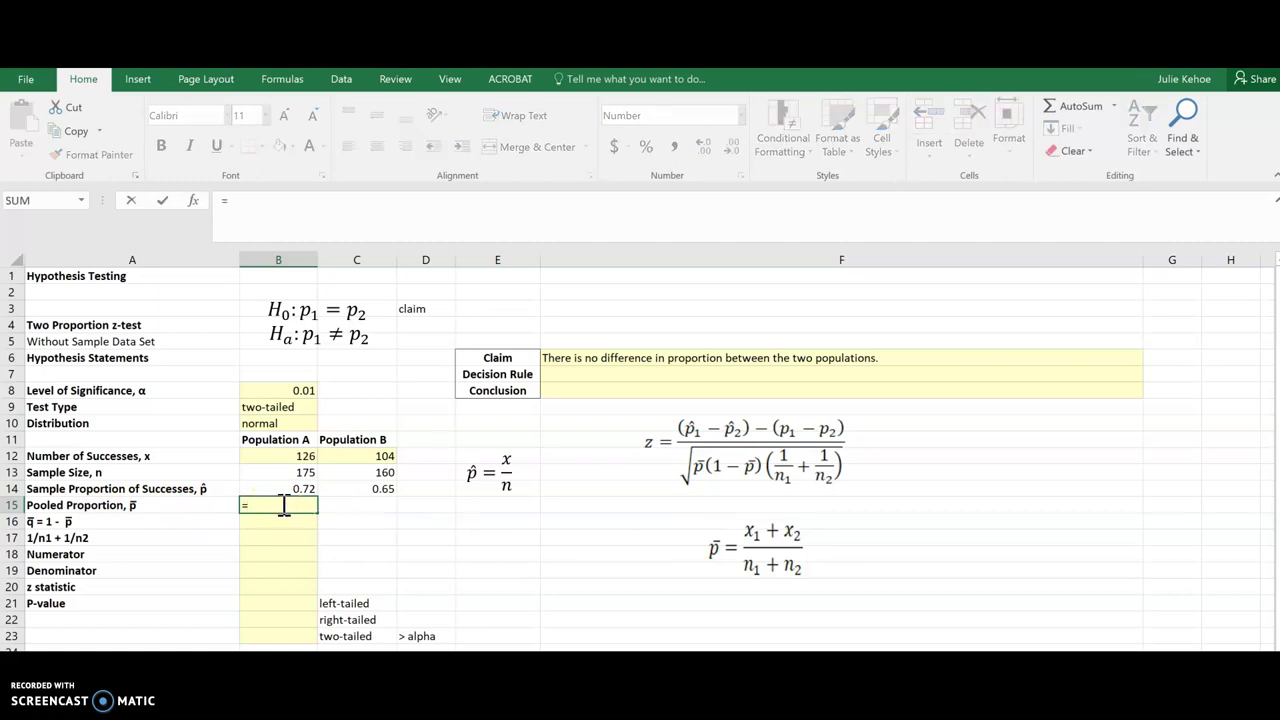
left_click(296, 485)
type("(")
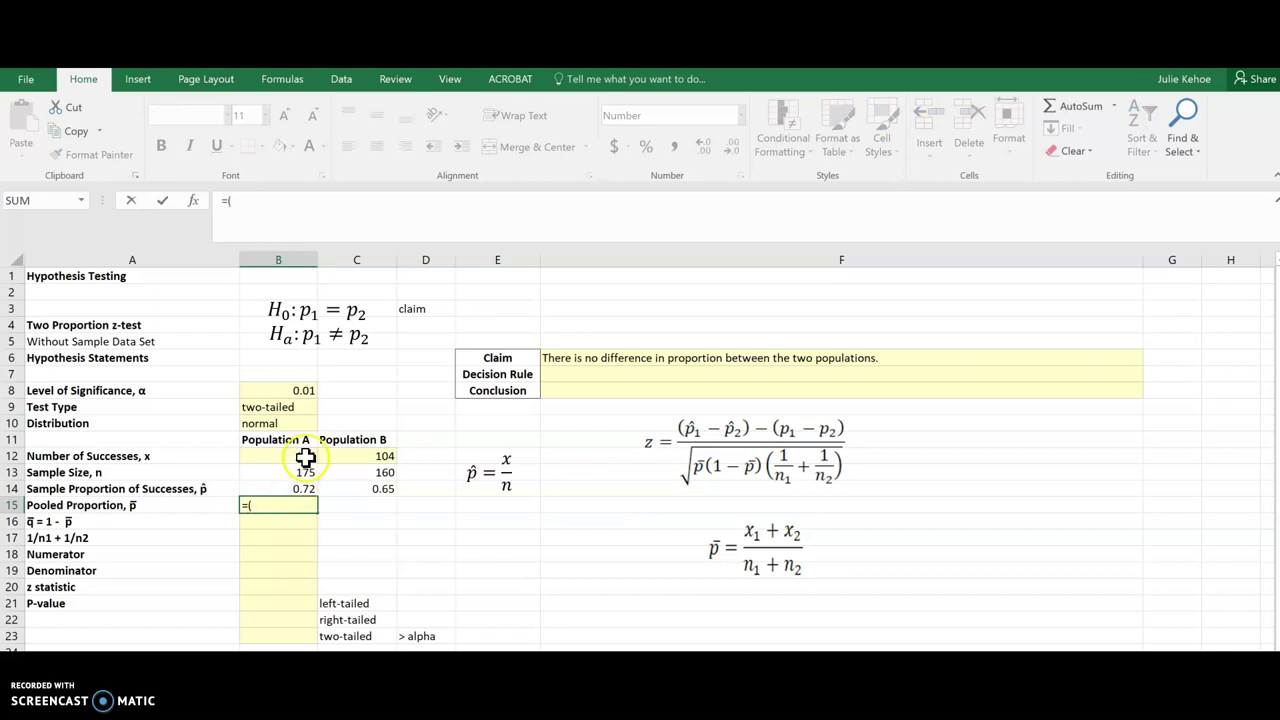
left_click(306, 454)
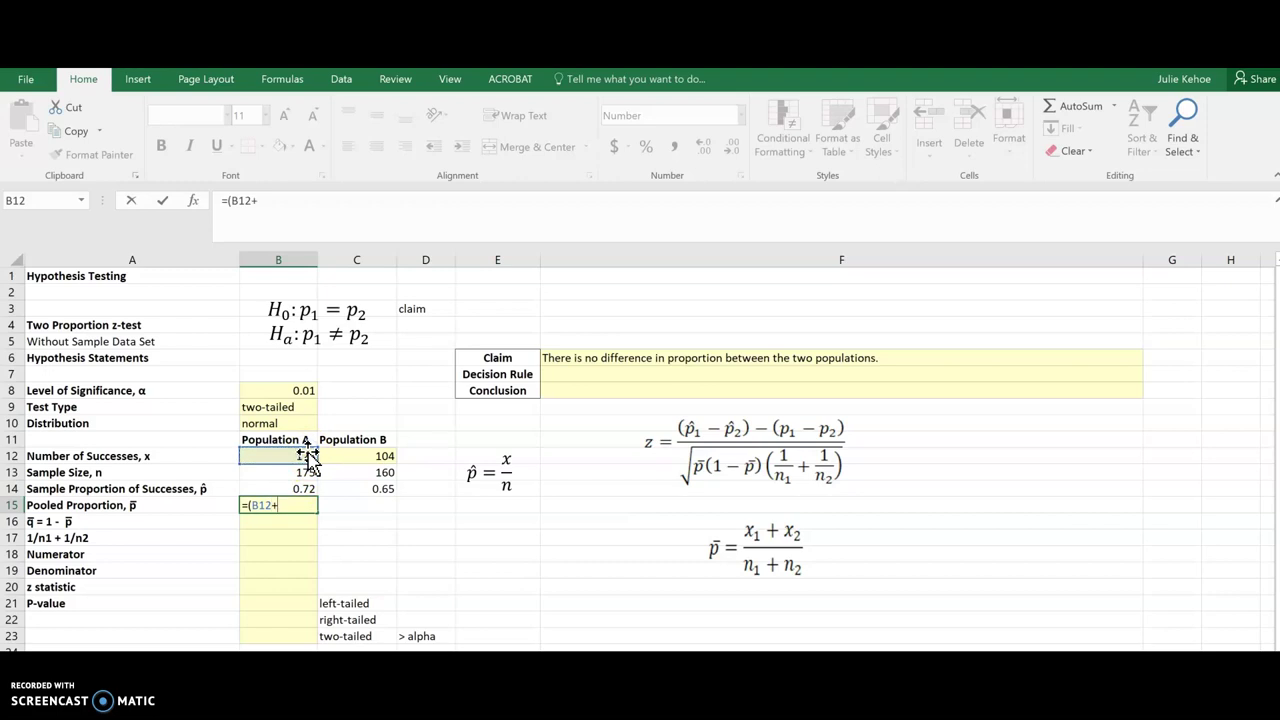
left_click(334, 455)
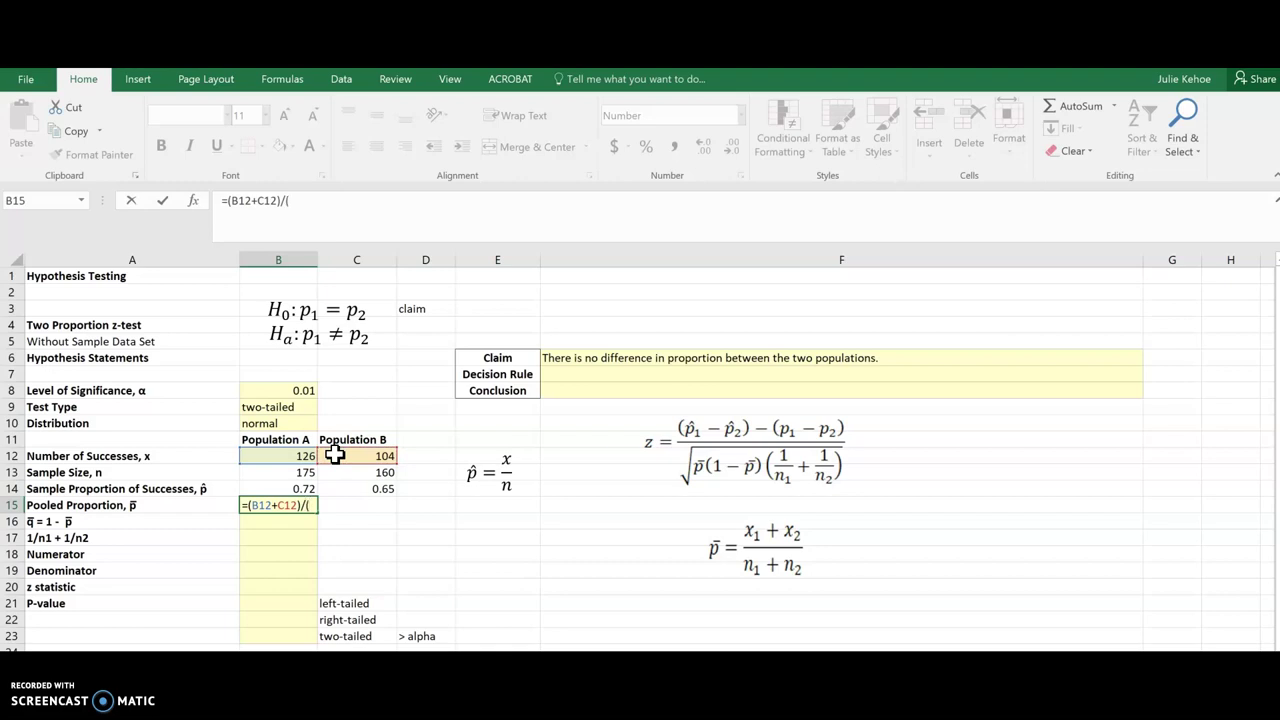
left_click(302, 472)
left_click(302, 472)
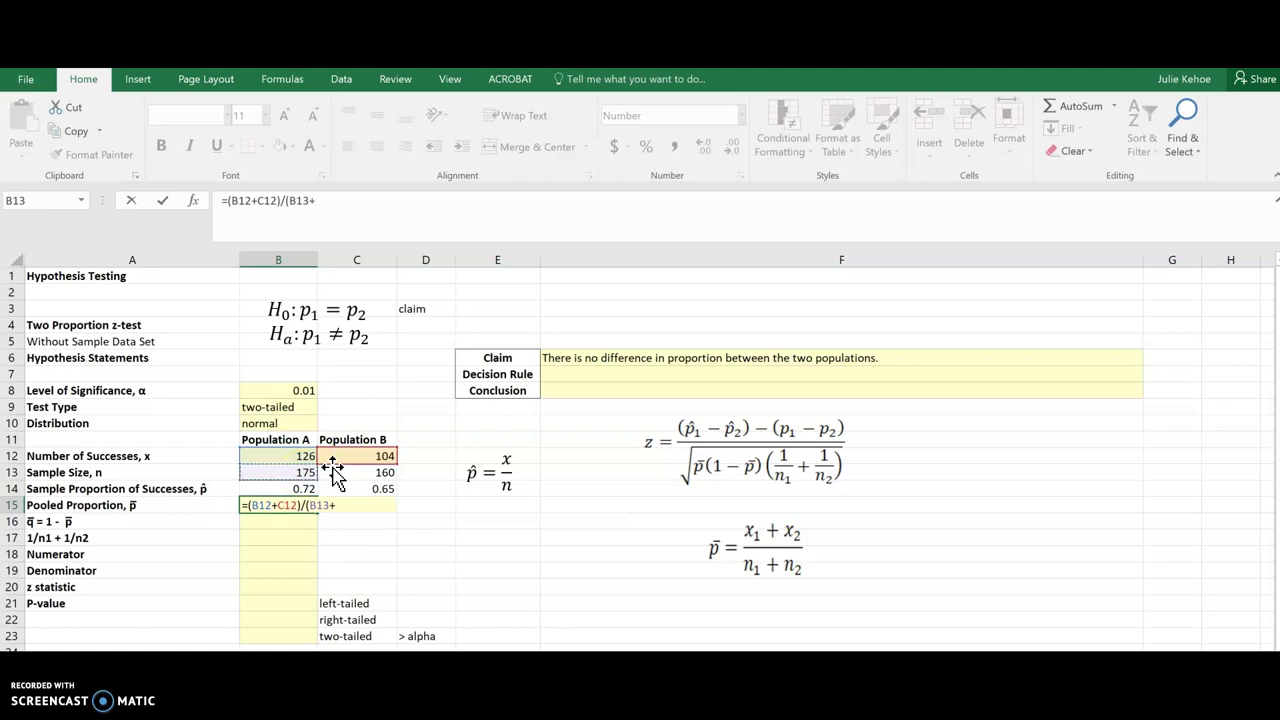
left_click(333, 471)
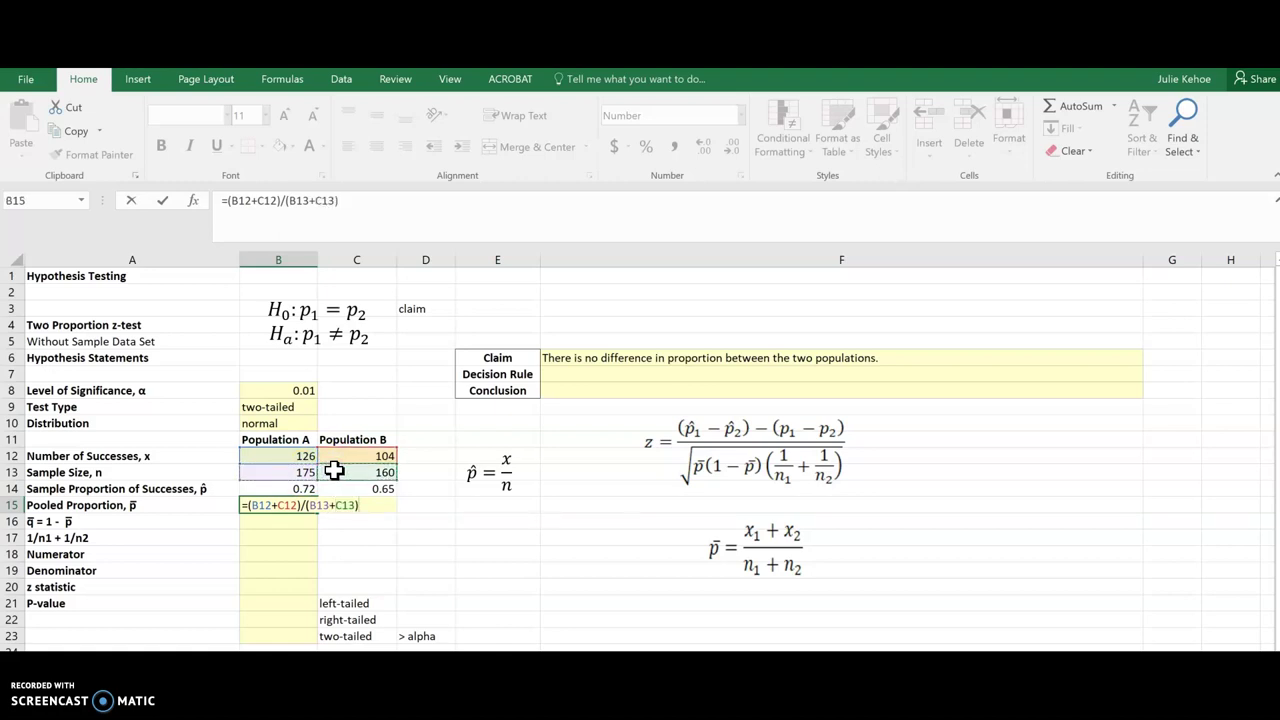
key("Return")
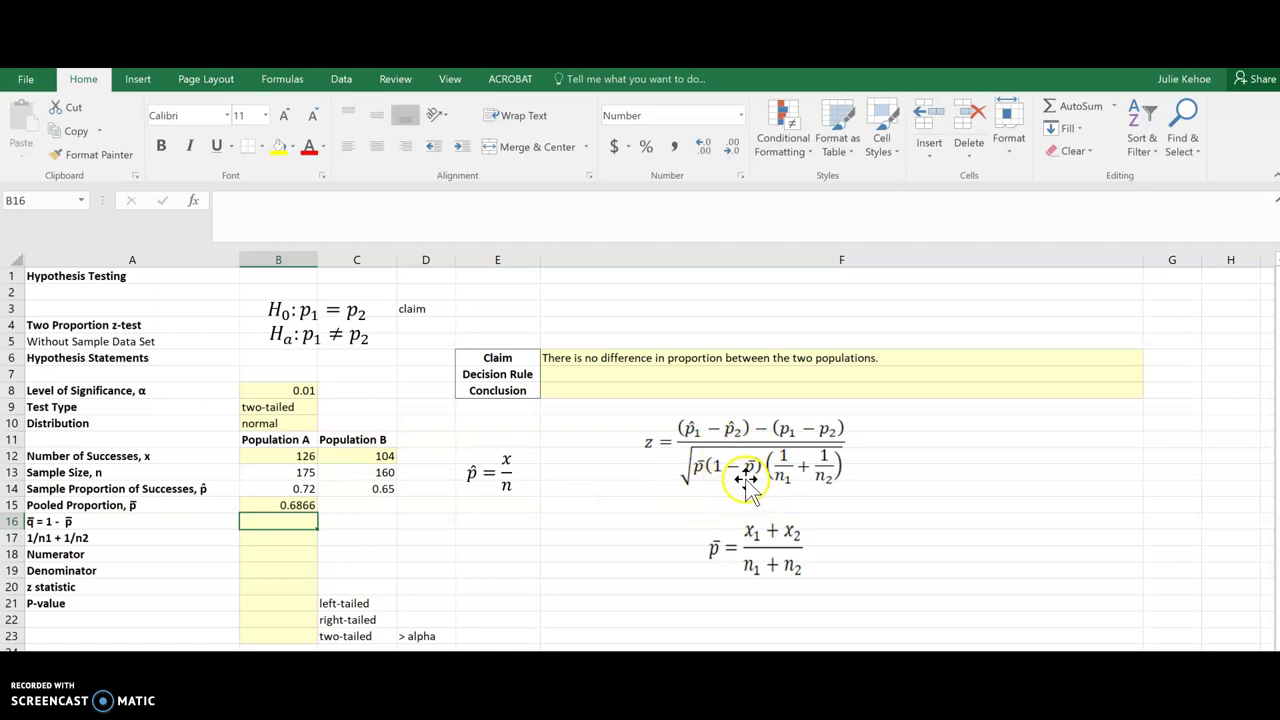
Calculate the complement of the pooled proportion in B16 with the formula =1-B15.
type("=1-")
left_click(305, 507)
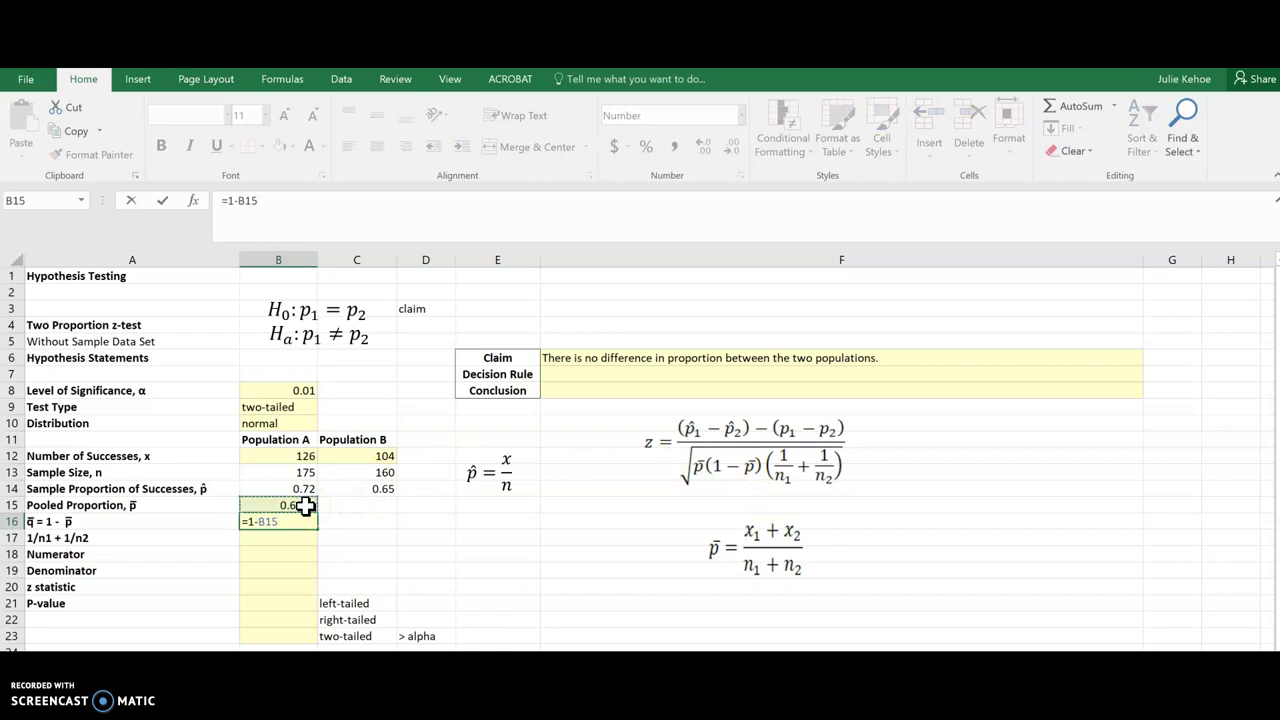
key("Return")
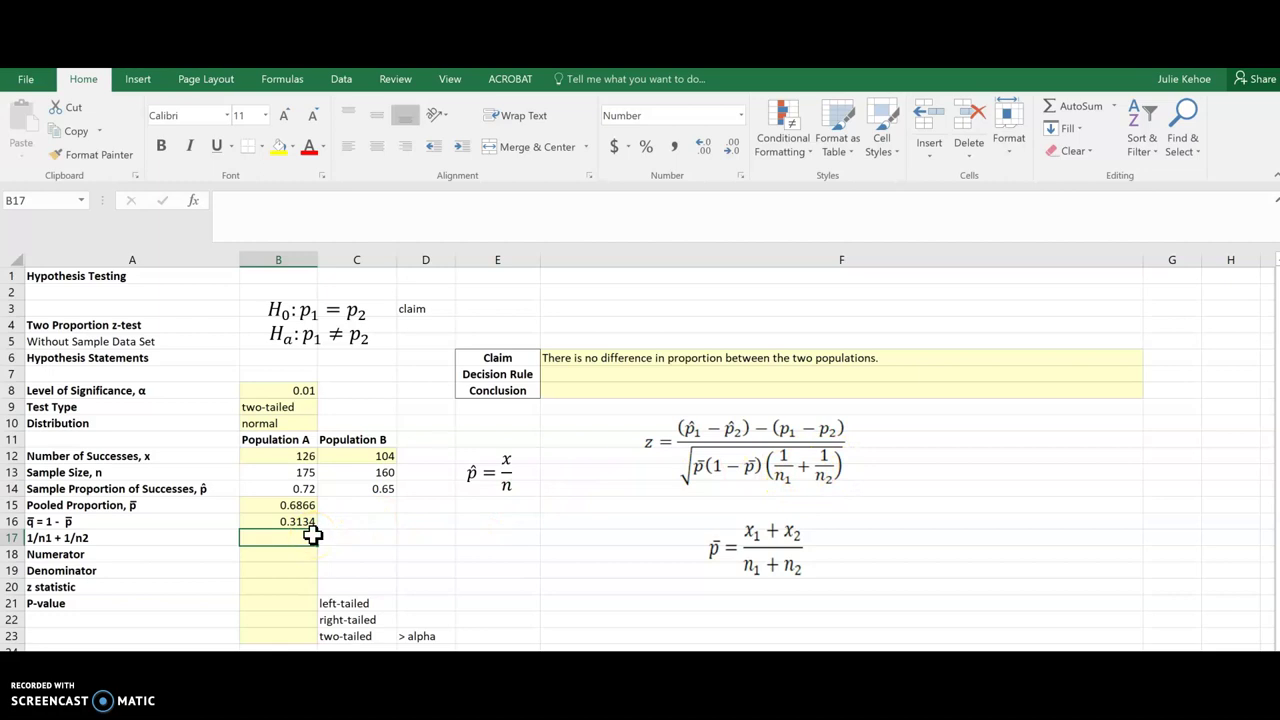
Calculate the sum of the reciprocal sample sizes in B17 with the formula =(1/B13)+(1/C13).
type("(")
key("BackSpace")
type("=(1/")
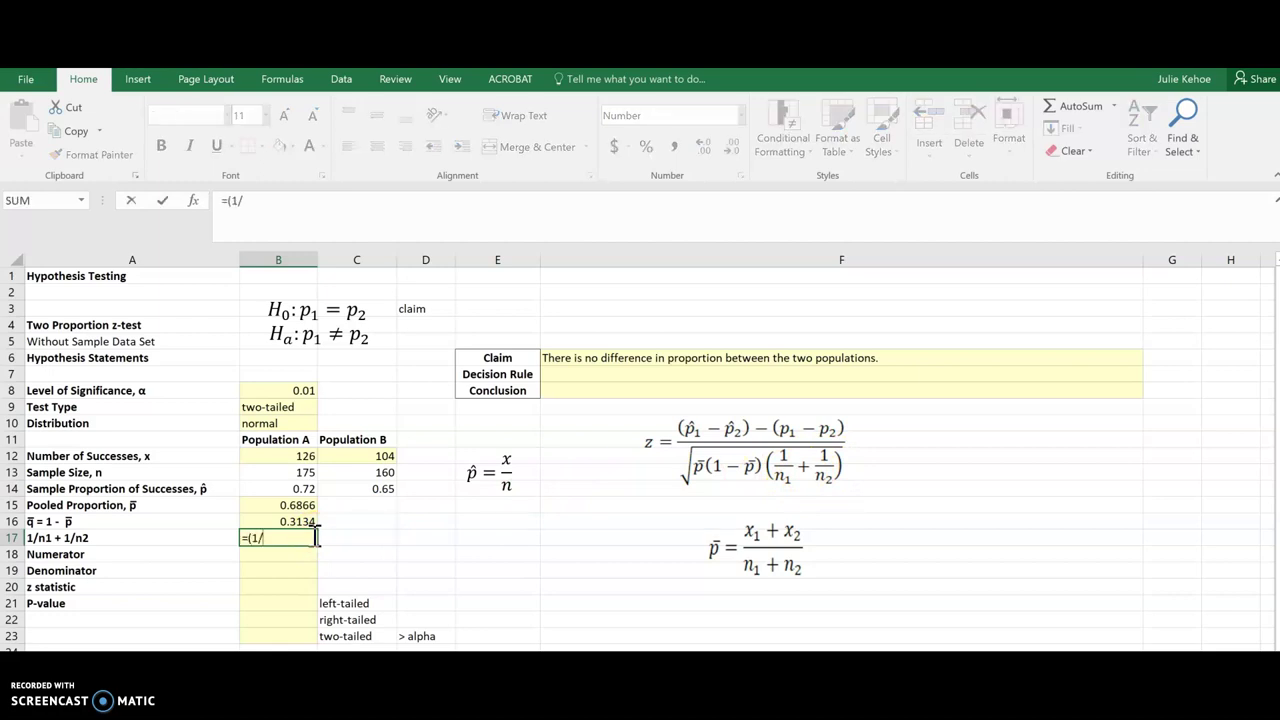
left_click(302, 478)
left_click(302, 478)
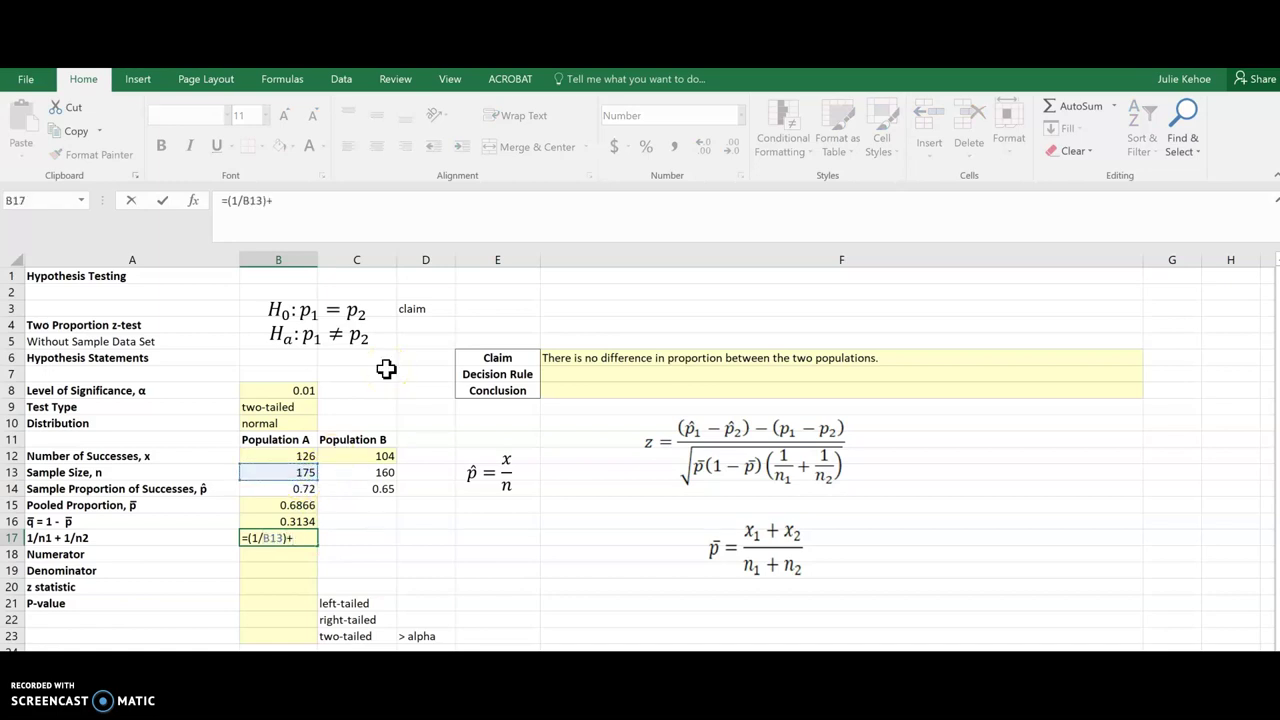
left_click(369, 468)
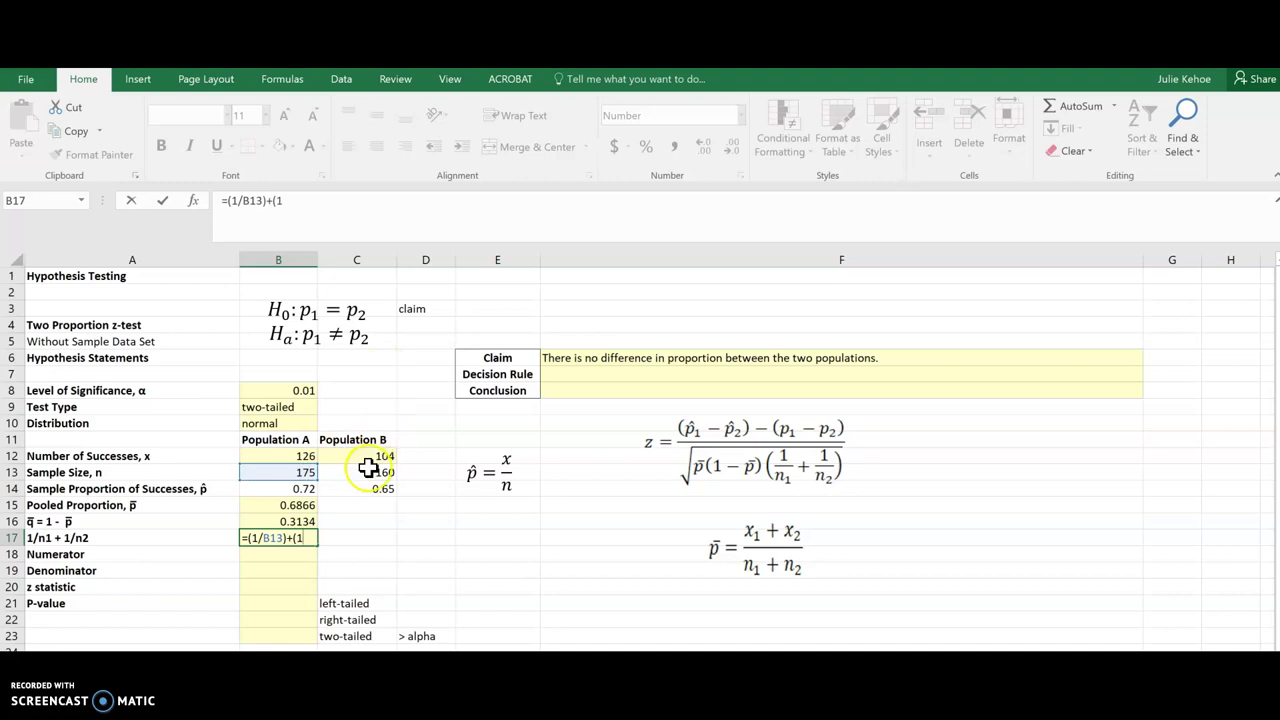
left_click(681, 525)
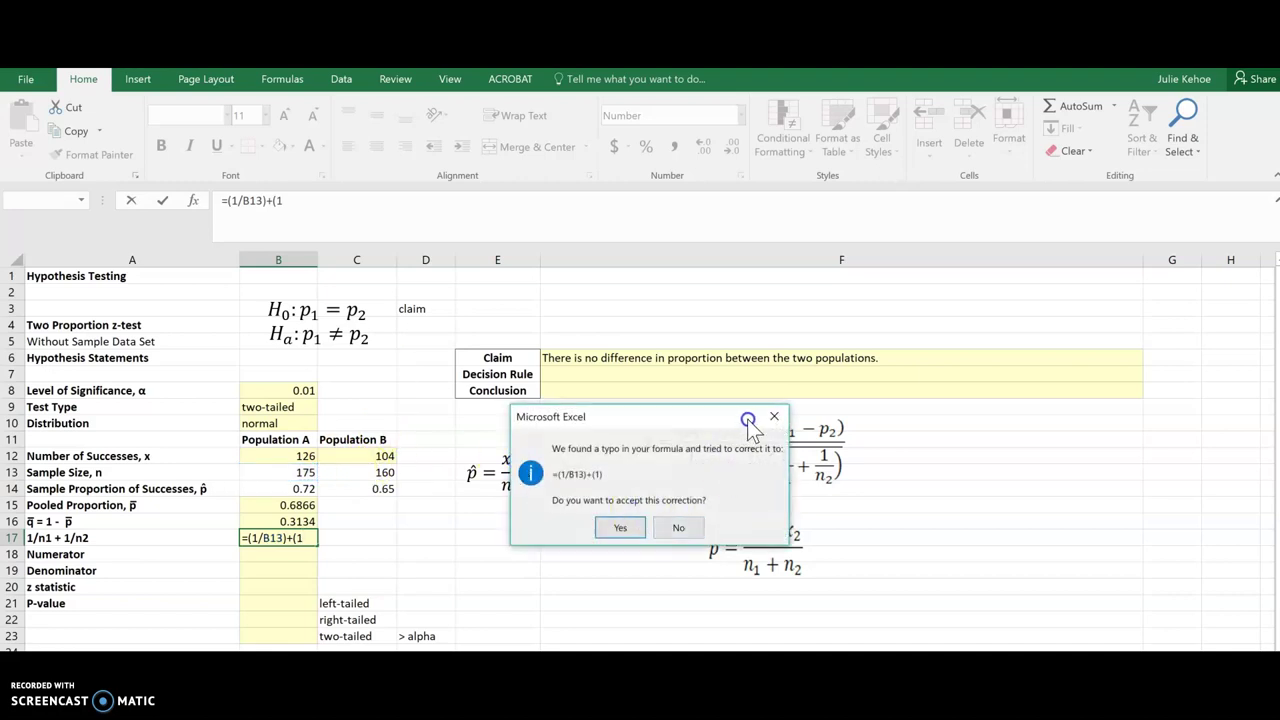
left_click(647, 507)
left_click(330, 202)
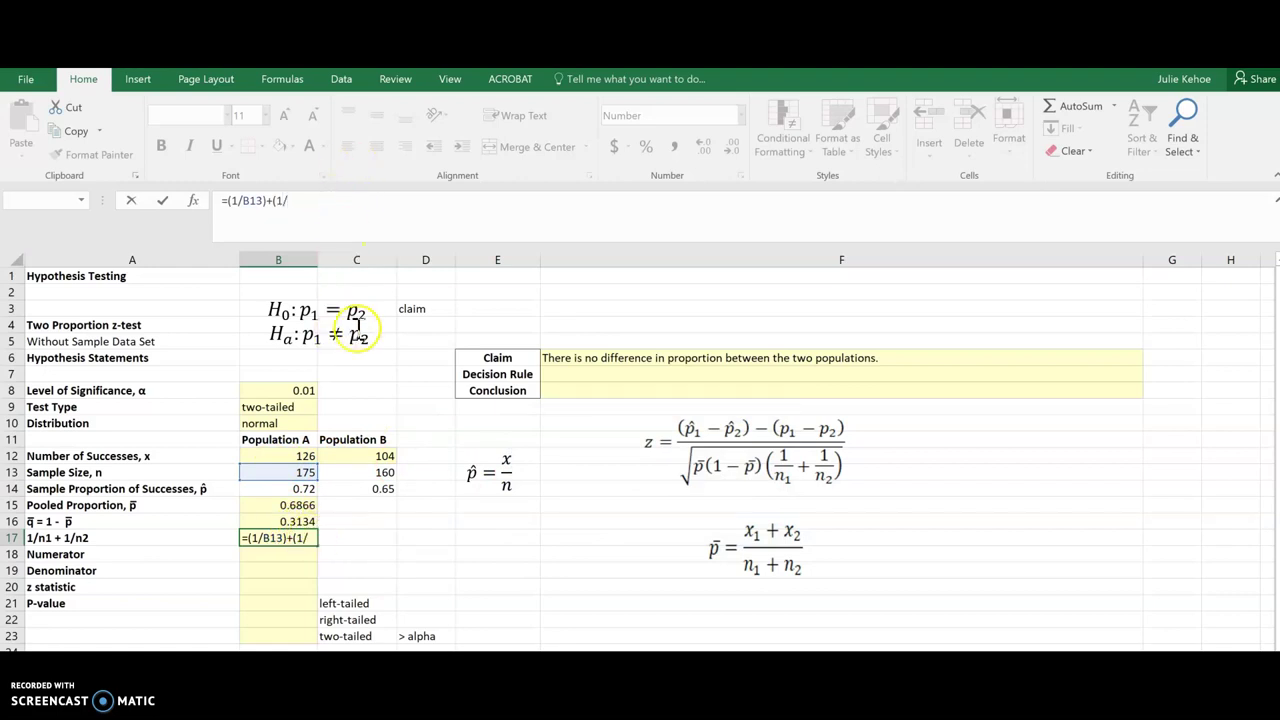
left_click(376, 472)
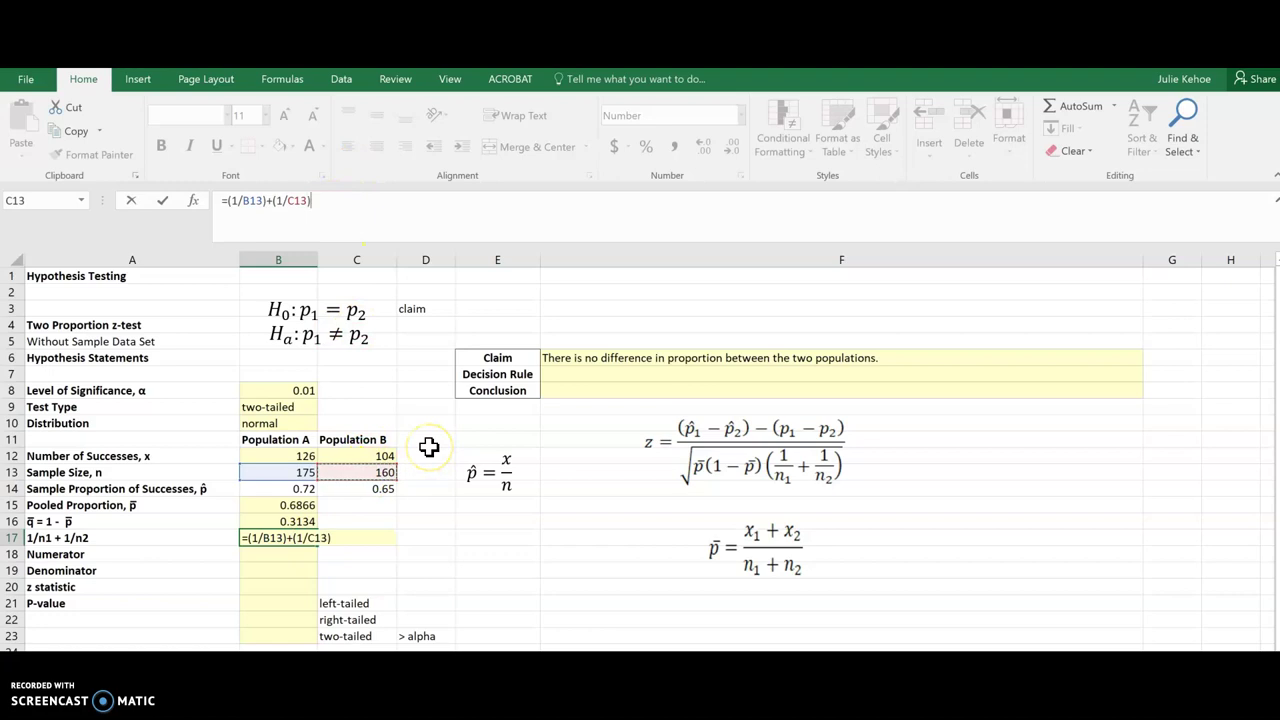
key("Return")
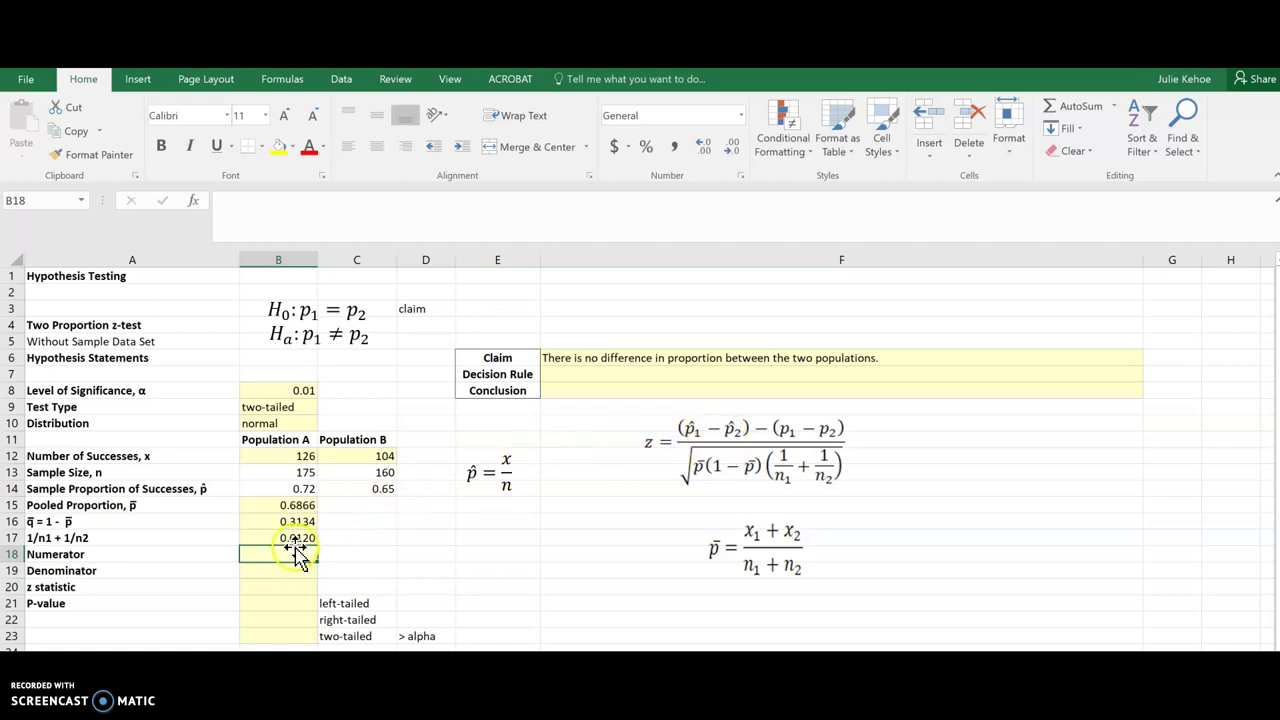
Enter the numerator formula =B14+C14 in B18, using the two sample proportions.
type("=")
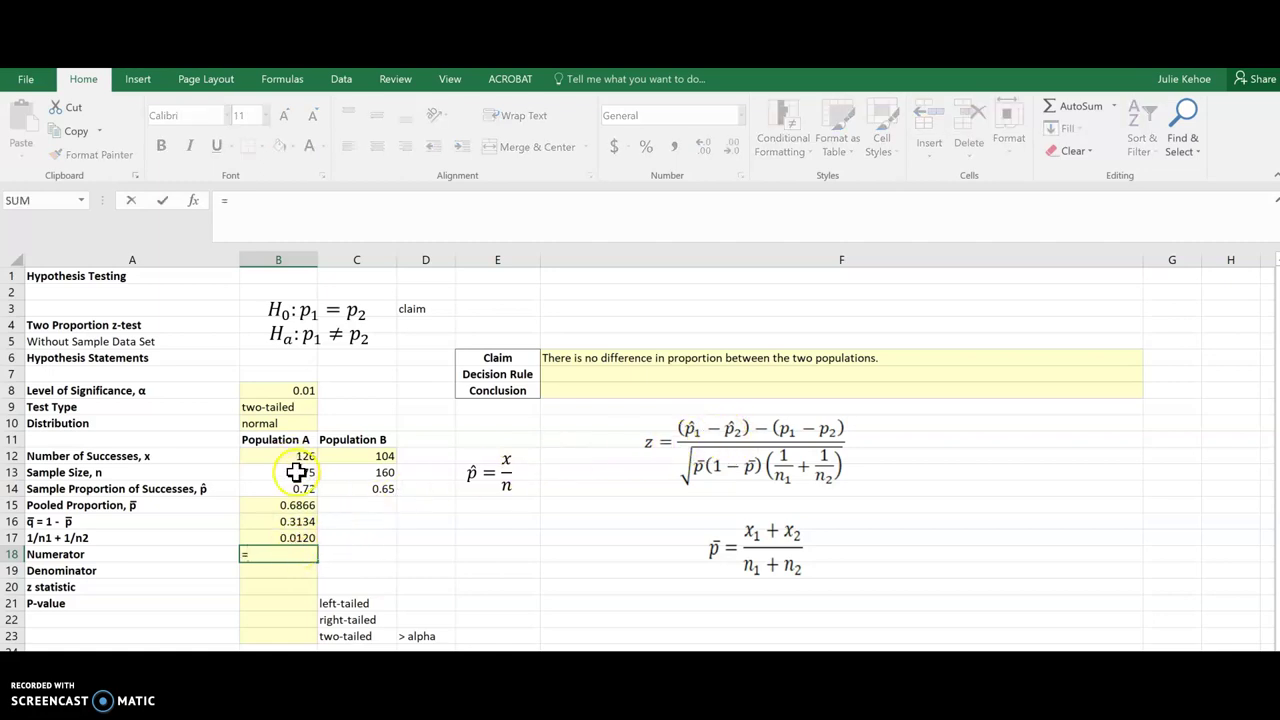
left_click(302, 489)
type("+")
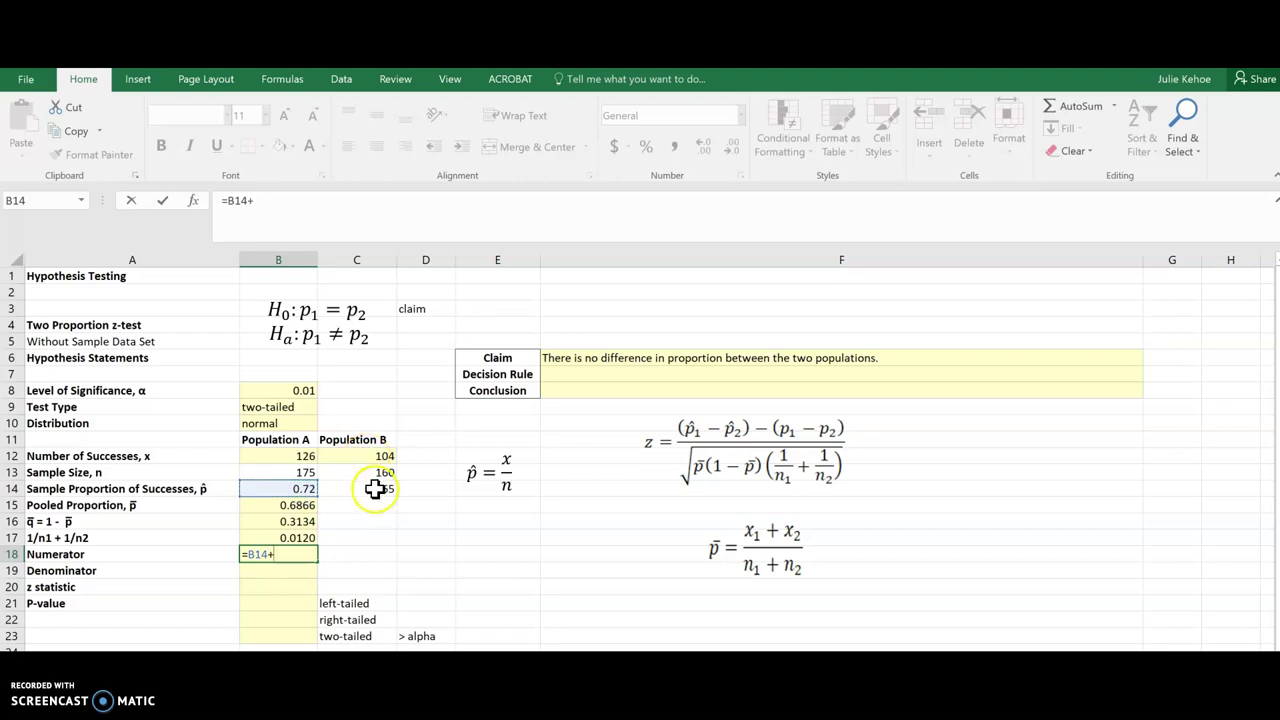
left_click(374, 488)
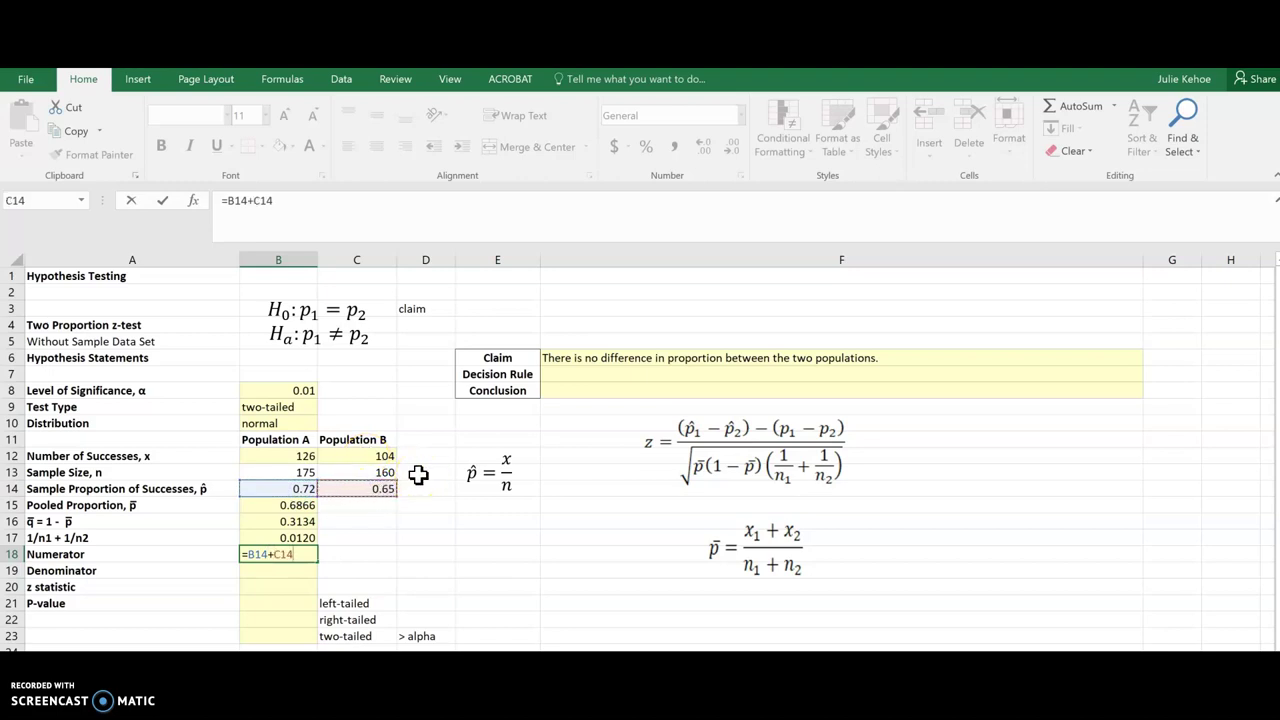
key("Return")
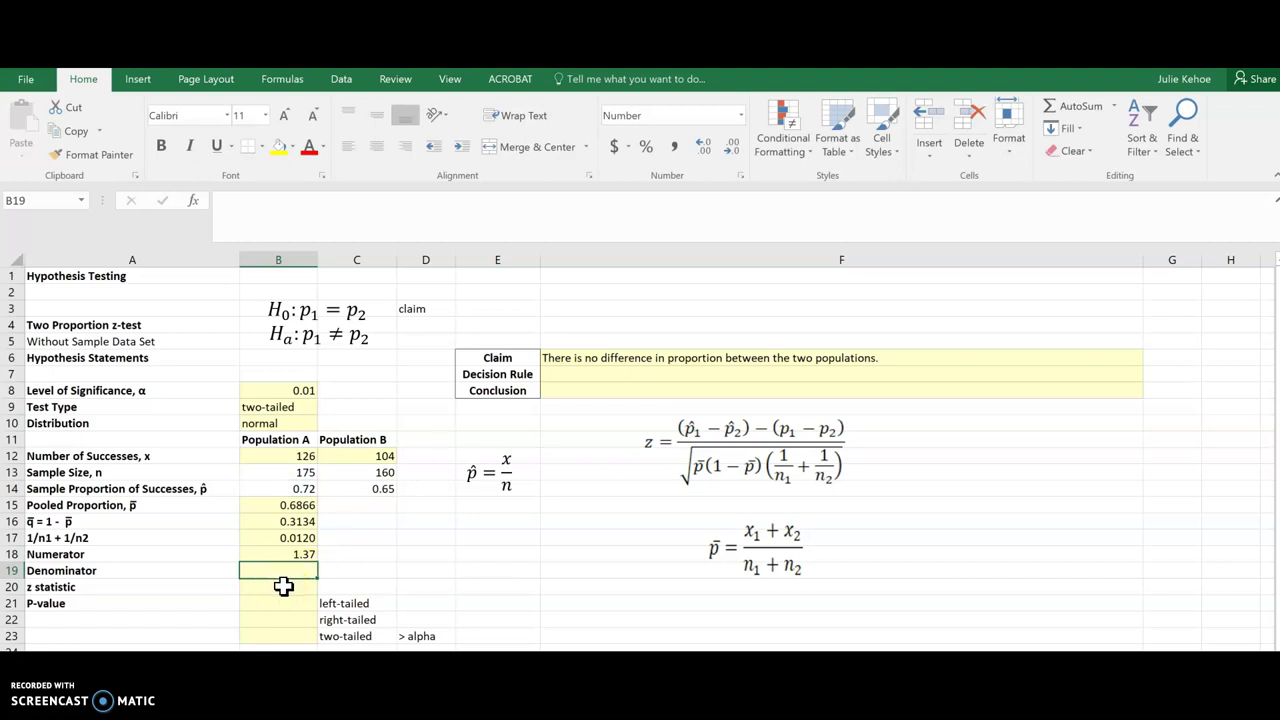
Calculate the denominator in B19 with the formula =SQRT(B15*B16*B17).
type("=s")
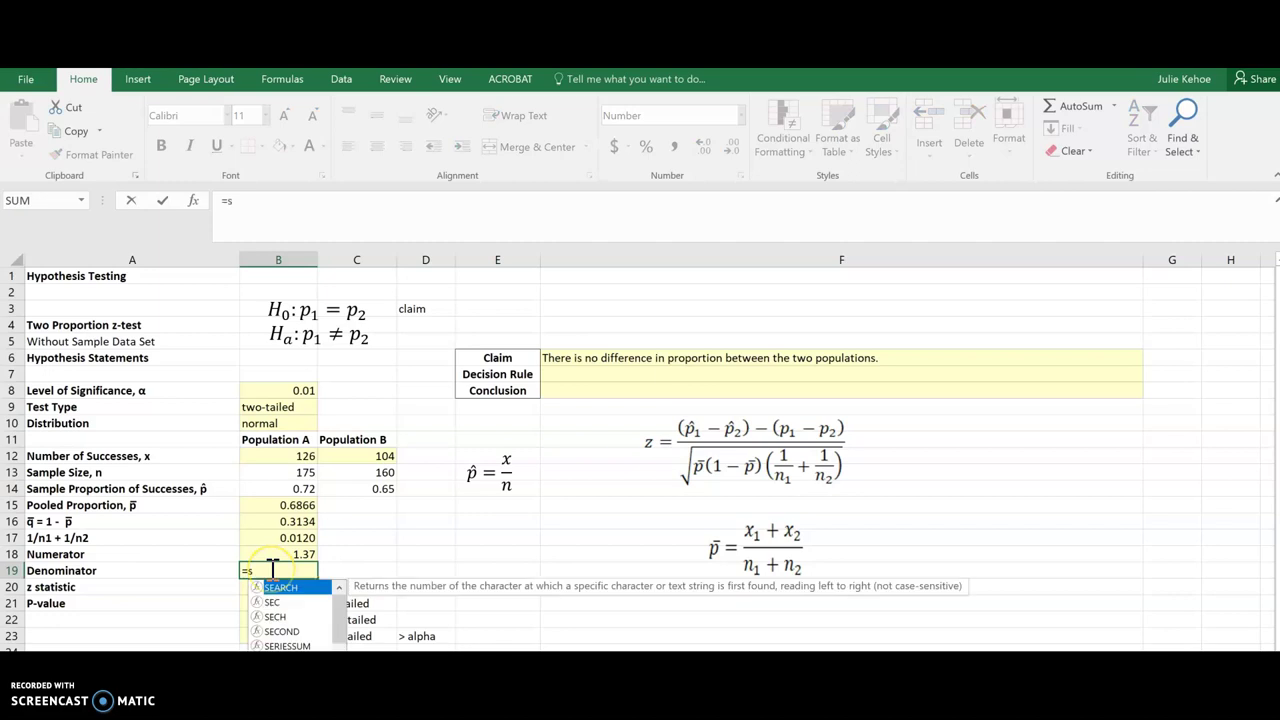
type("qrt(")
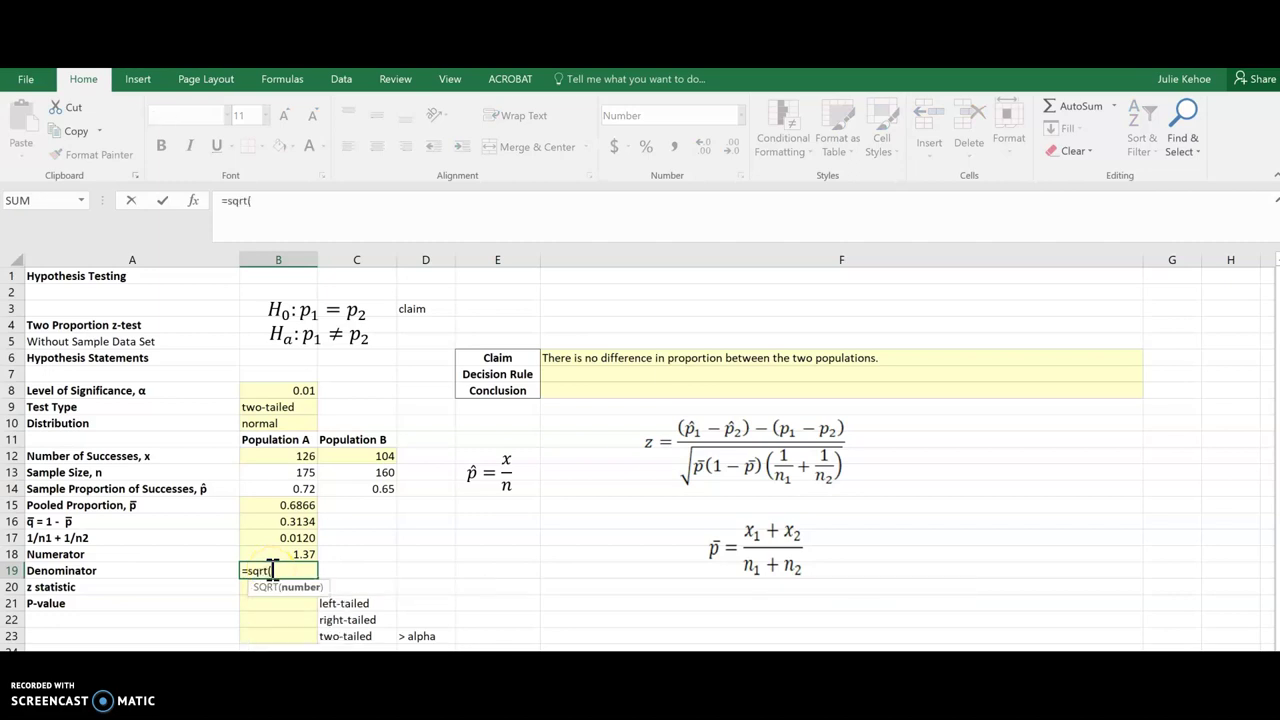
left_click(306, 506)
type("*")
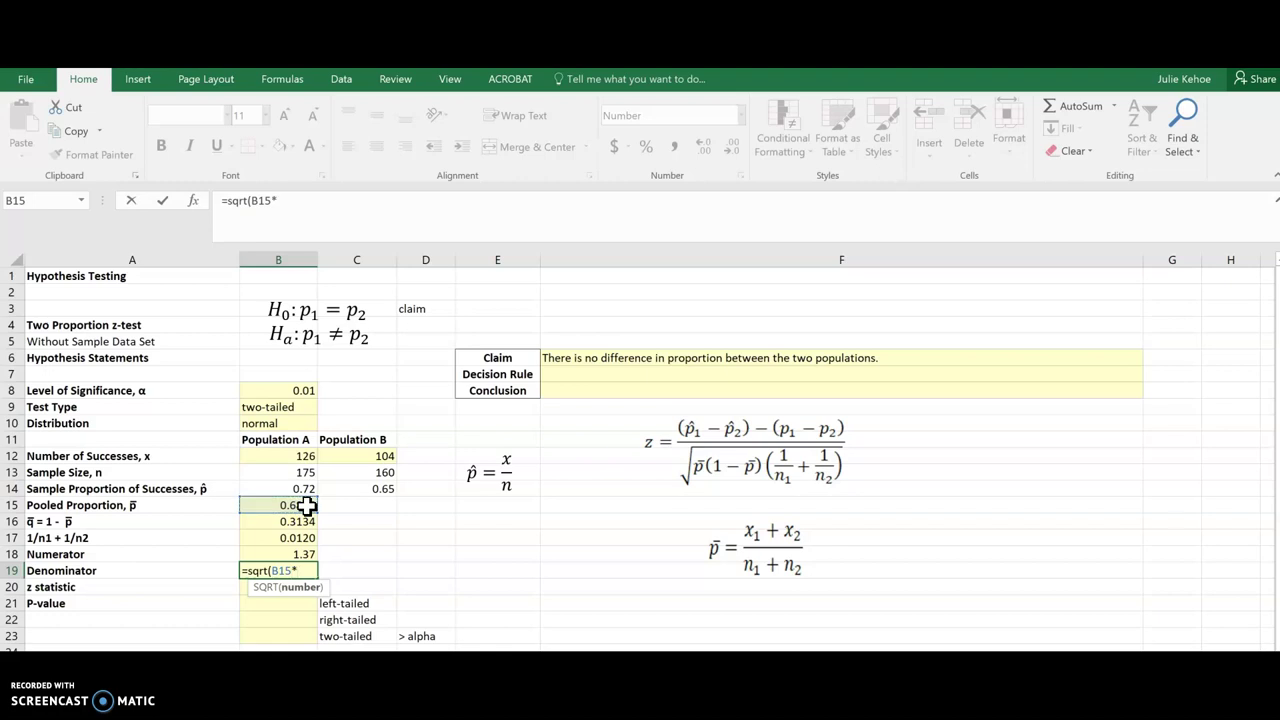
left_click(302, 521)
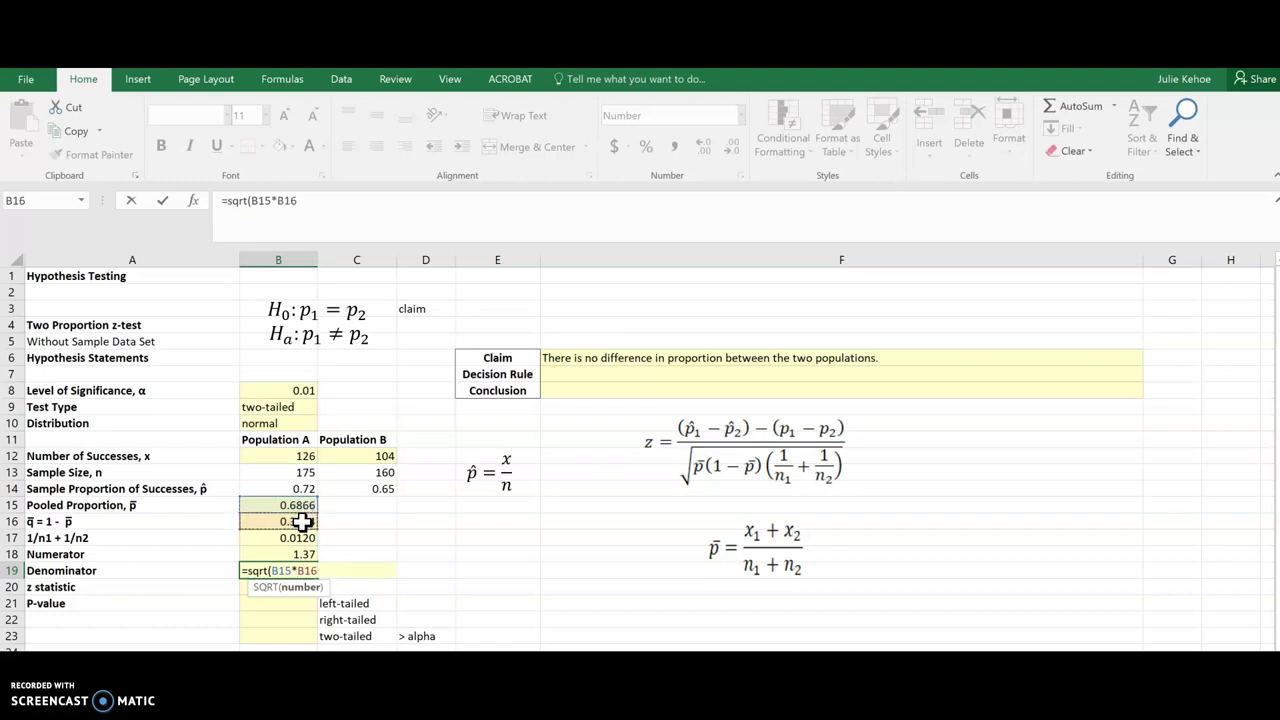
type("*")
left_click(300, 537)
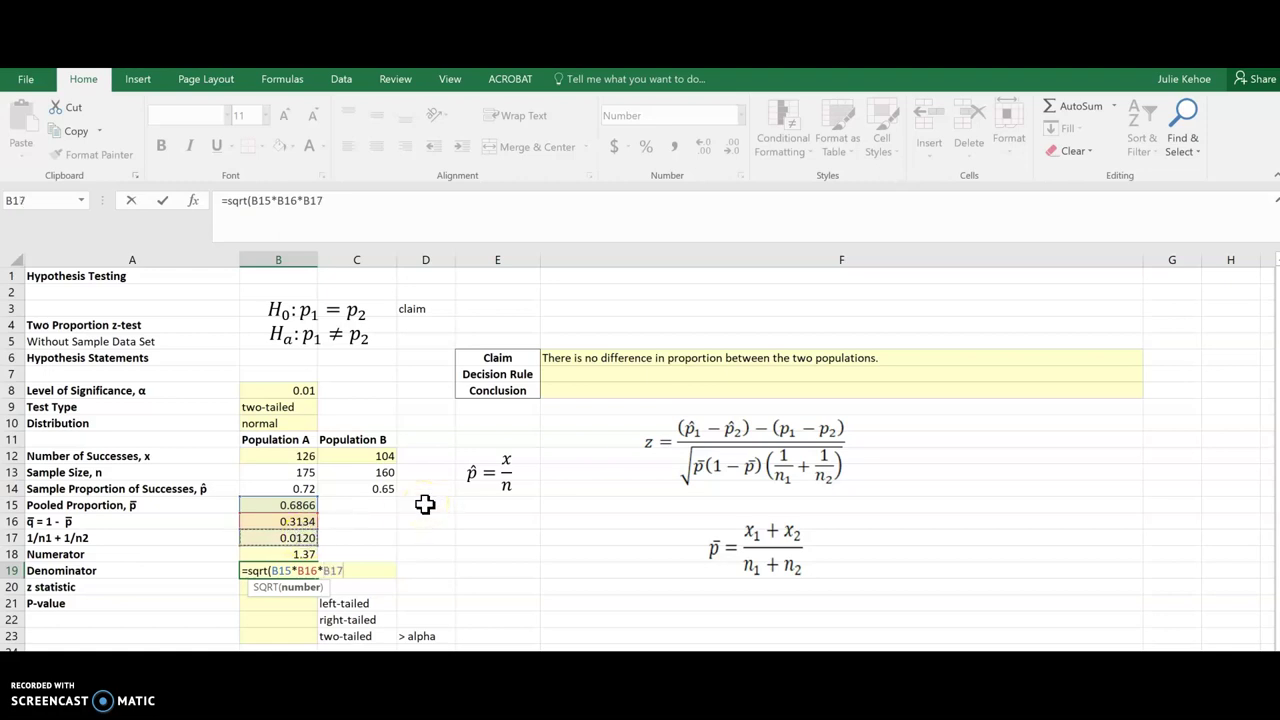
type(")")
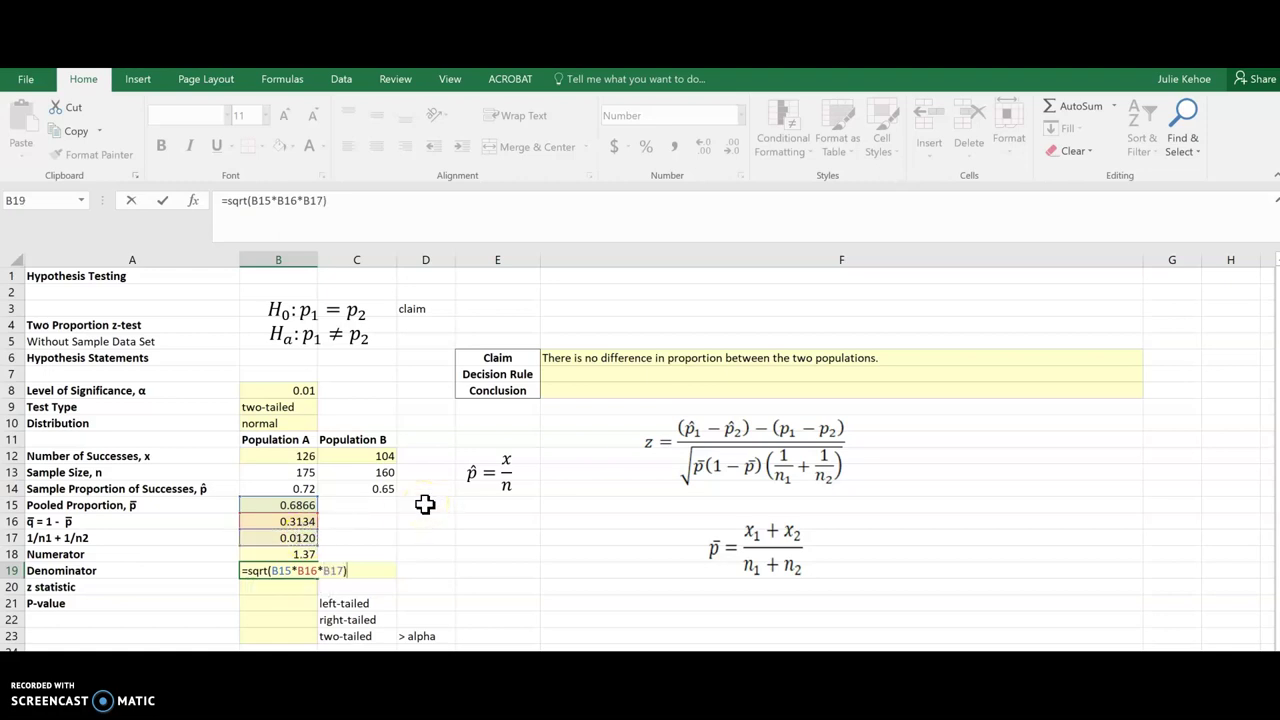
key("Return")
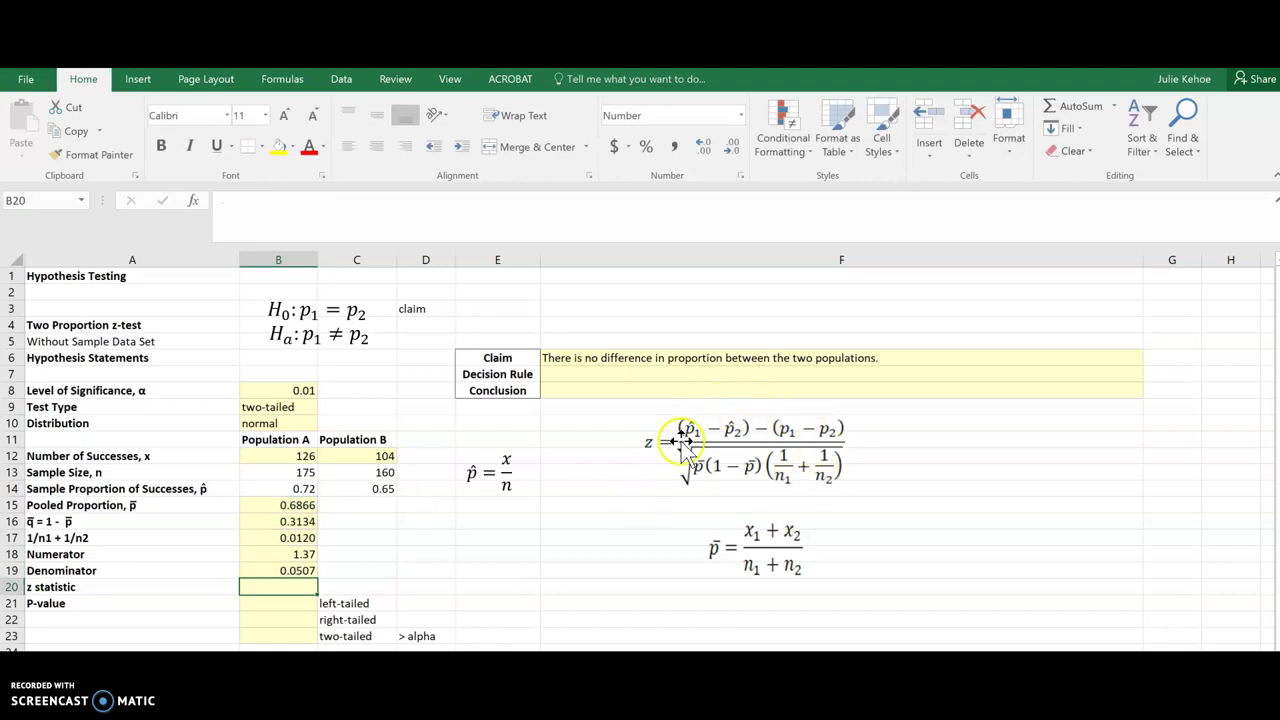
Calculate the z statistic in B20 by dividing the numerator by the denominator with the formula =B18/B19.
type("=")
left_click(279, 555)
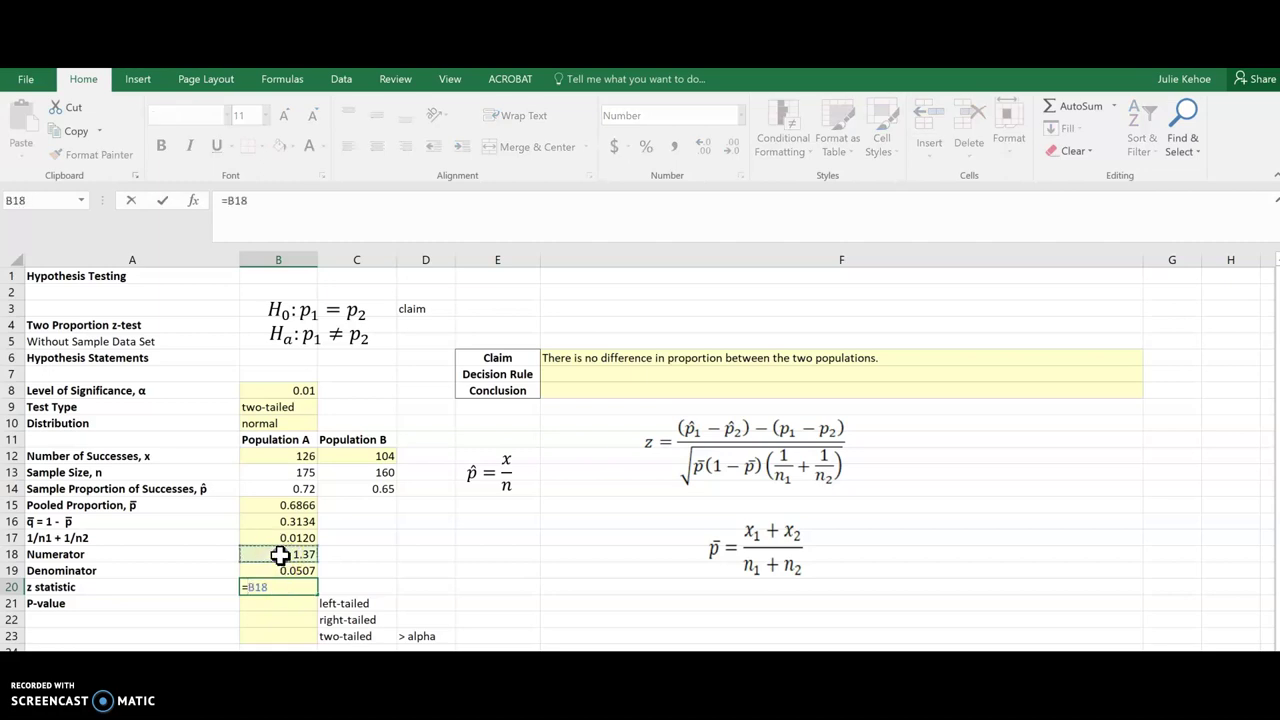
type("/")
left_click(273, 568)
key("Return")
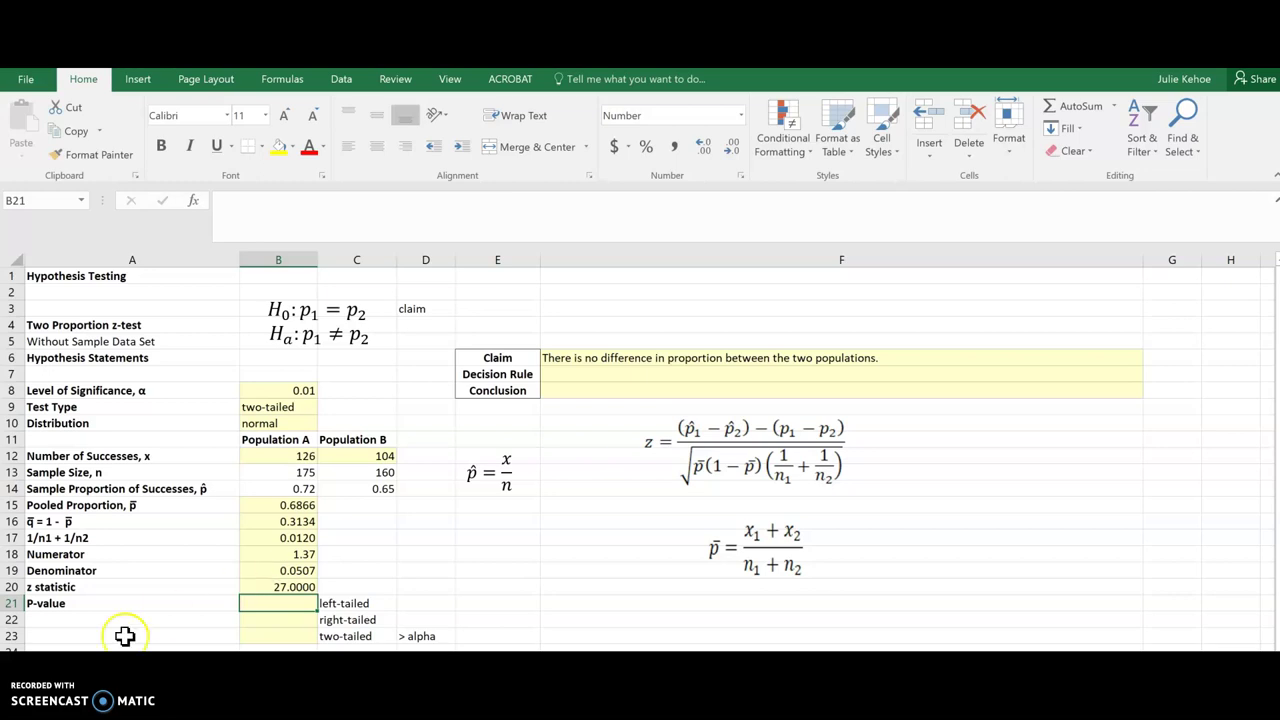
Correct the numerator formula in B18 to =B14-C14 so it subtracts the two sample proportions.
key("Up")
key("Up")
key("Up")
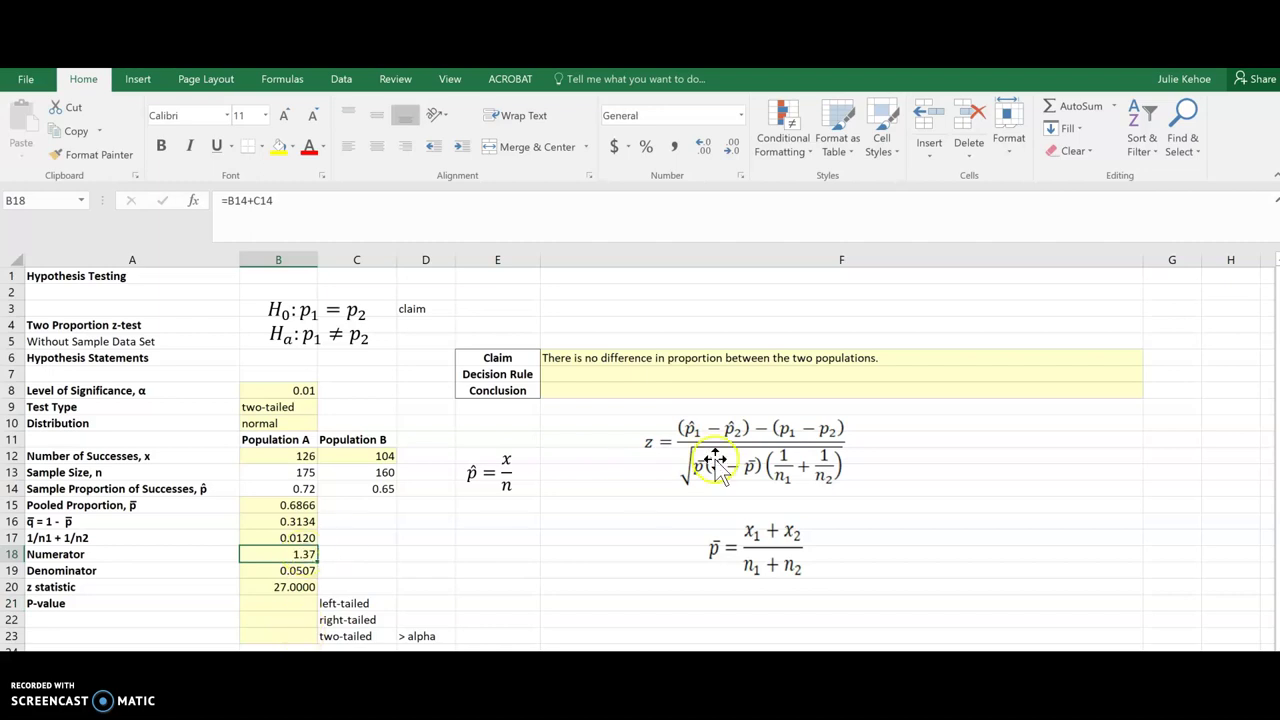
left_click(251, 200)
key("BackSpace")
type("-")
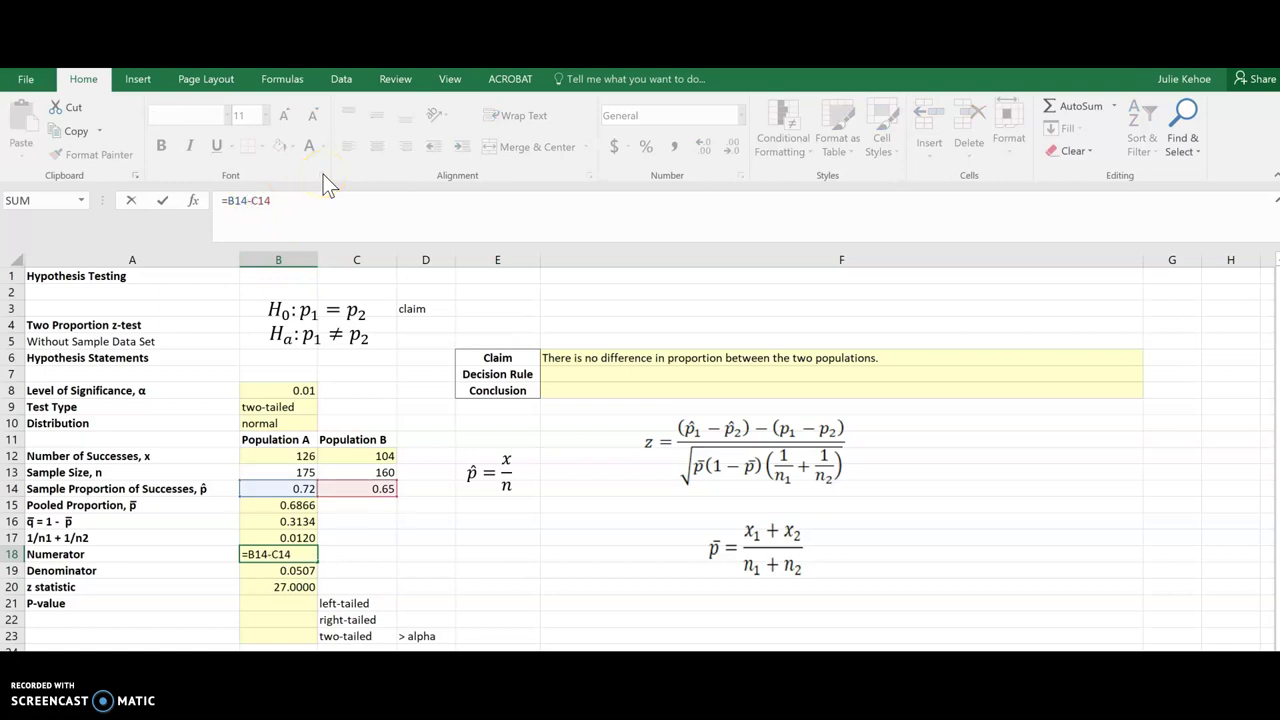
key("Return")
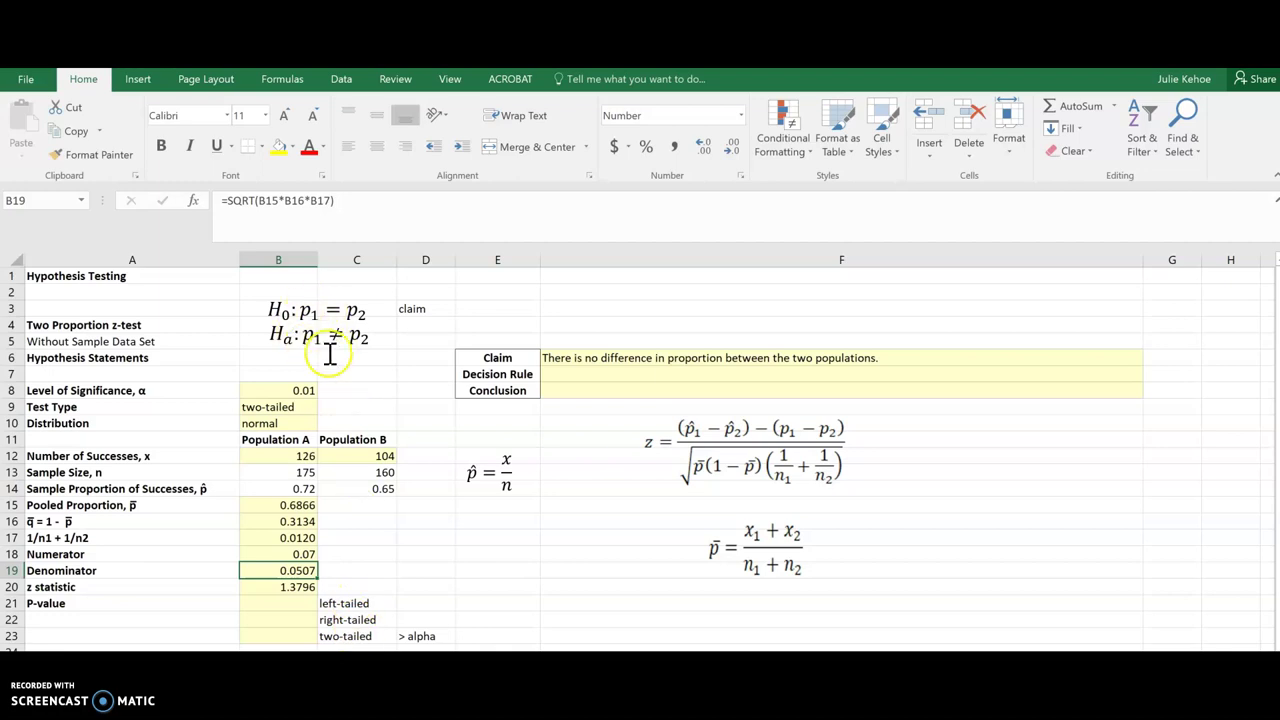
Calculate the left-tailed P-value in B21 from the z statistic with the formula =NORM.S.DIST(B20,1).
left_click(285, 604)
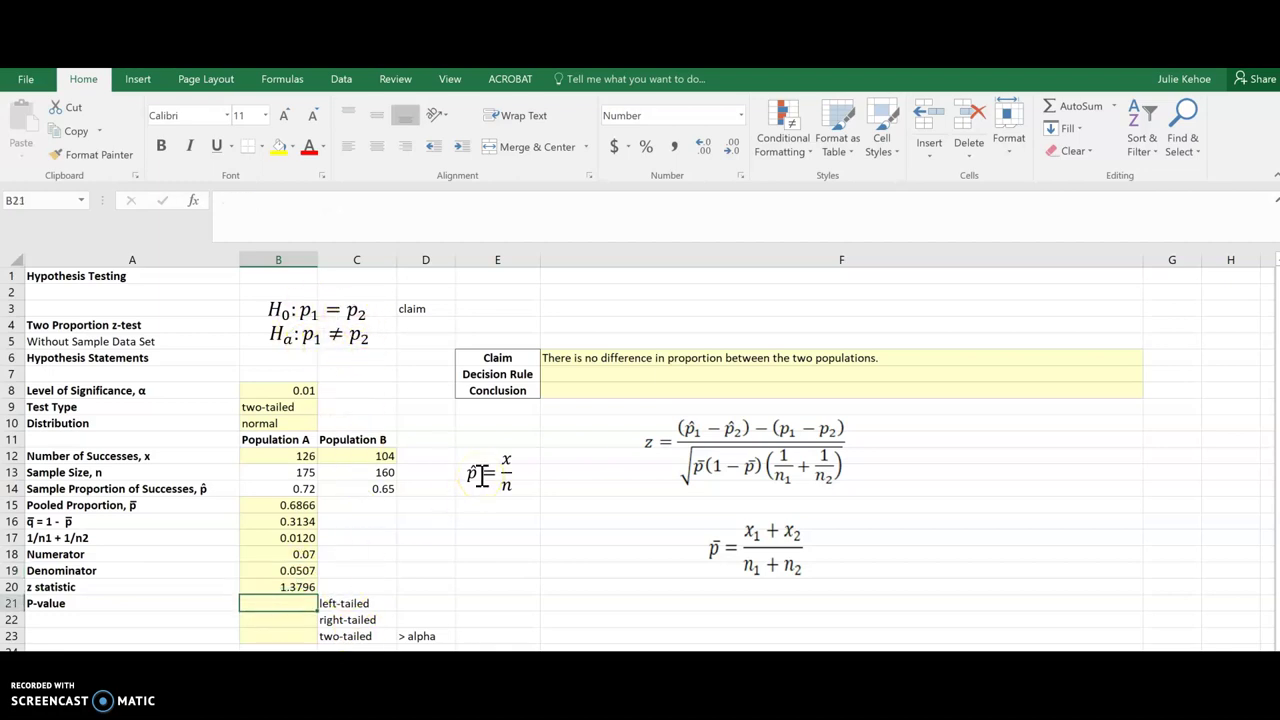
type("=nor")
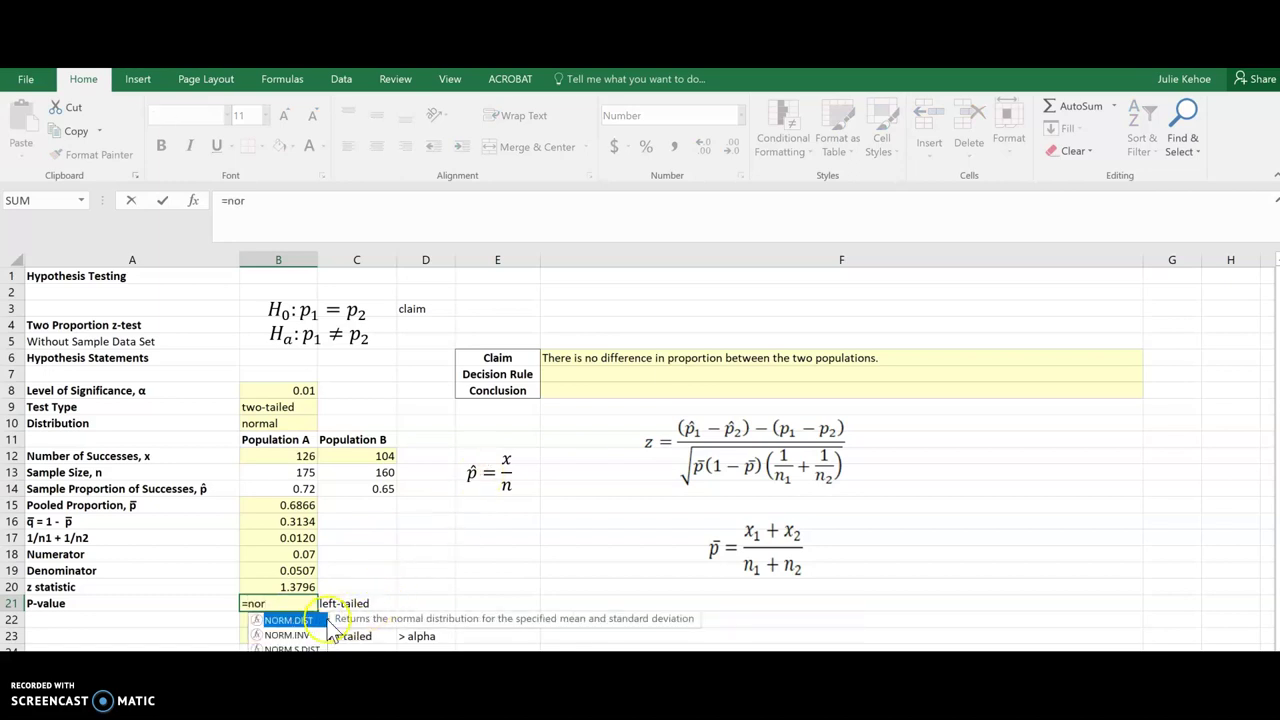
left_click(290, 621)
double_click(290, 649)
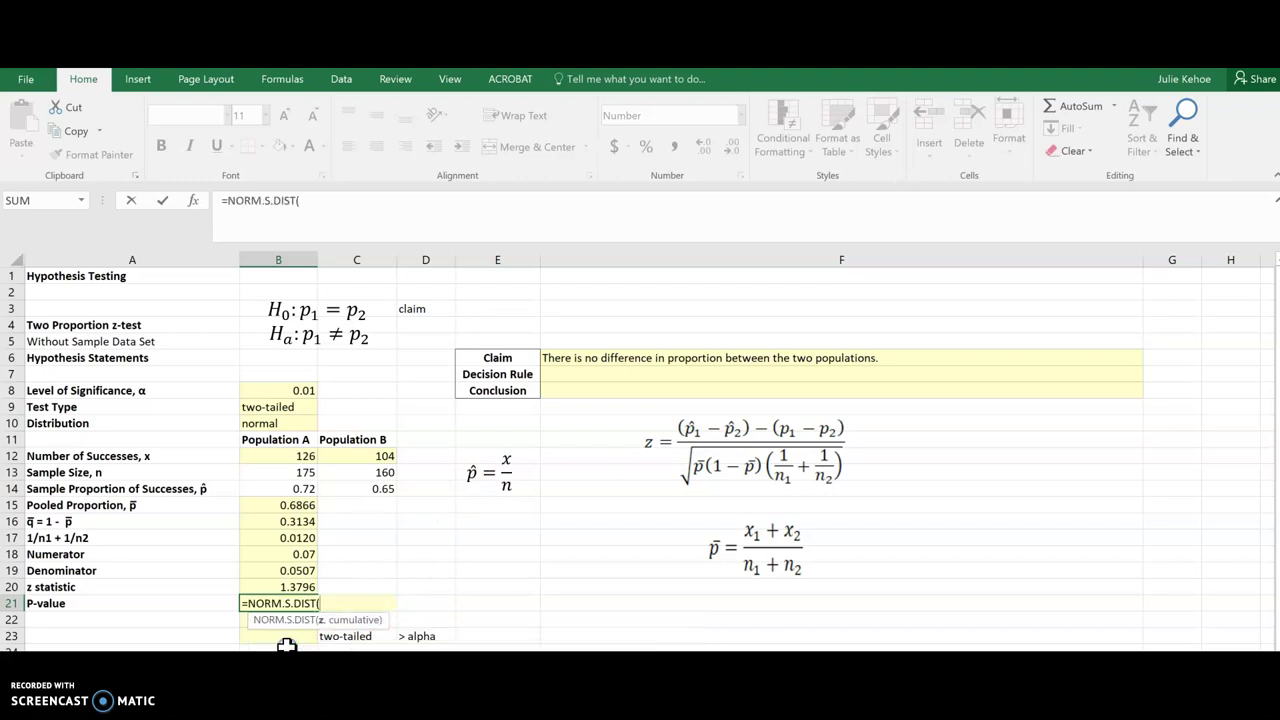
left_click(300, 588)
type(",")
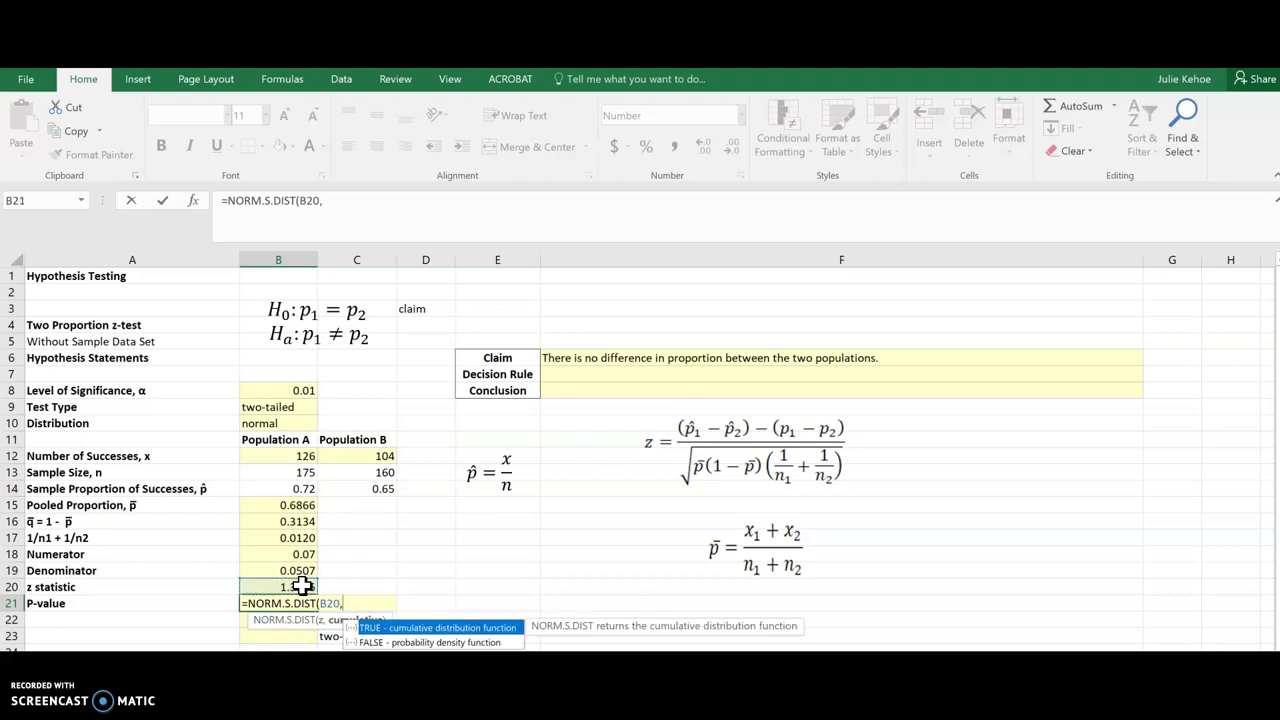
type("1)")
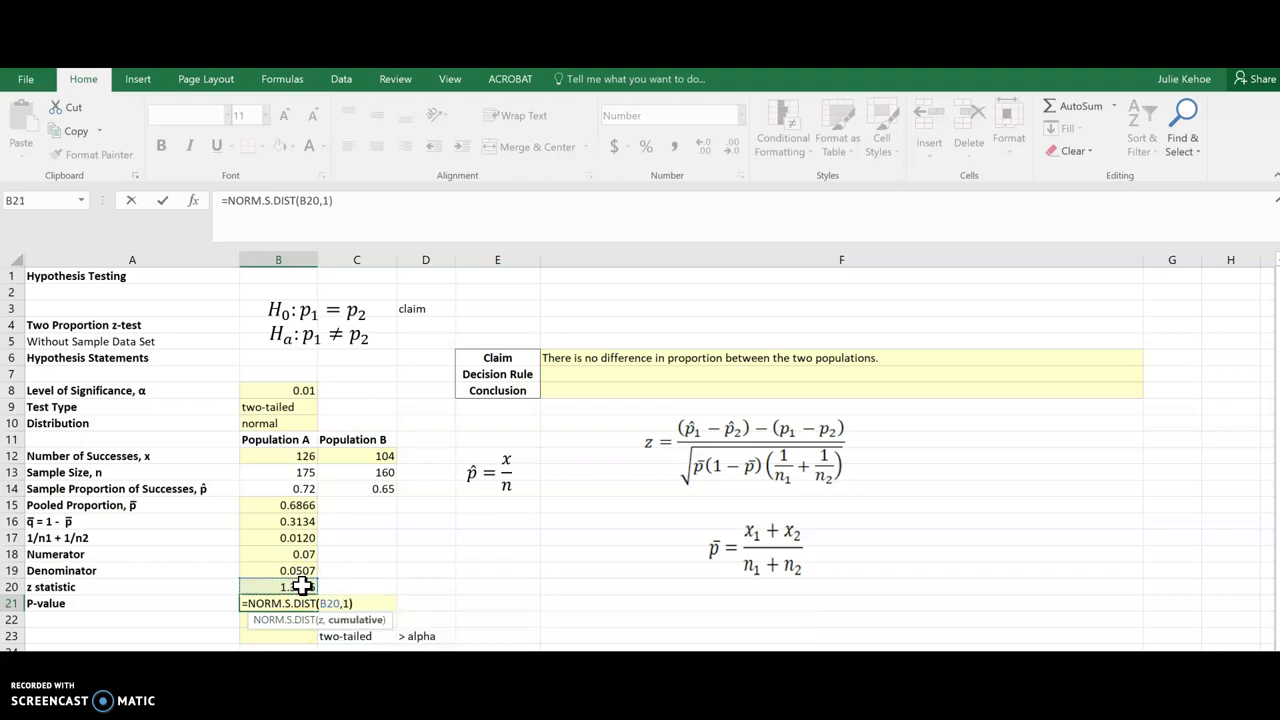
key("Return")
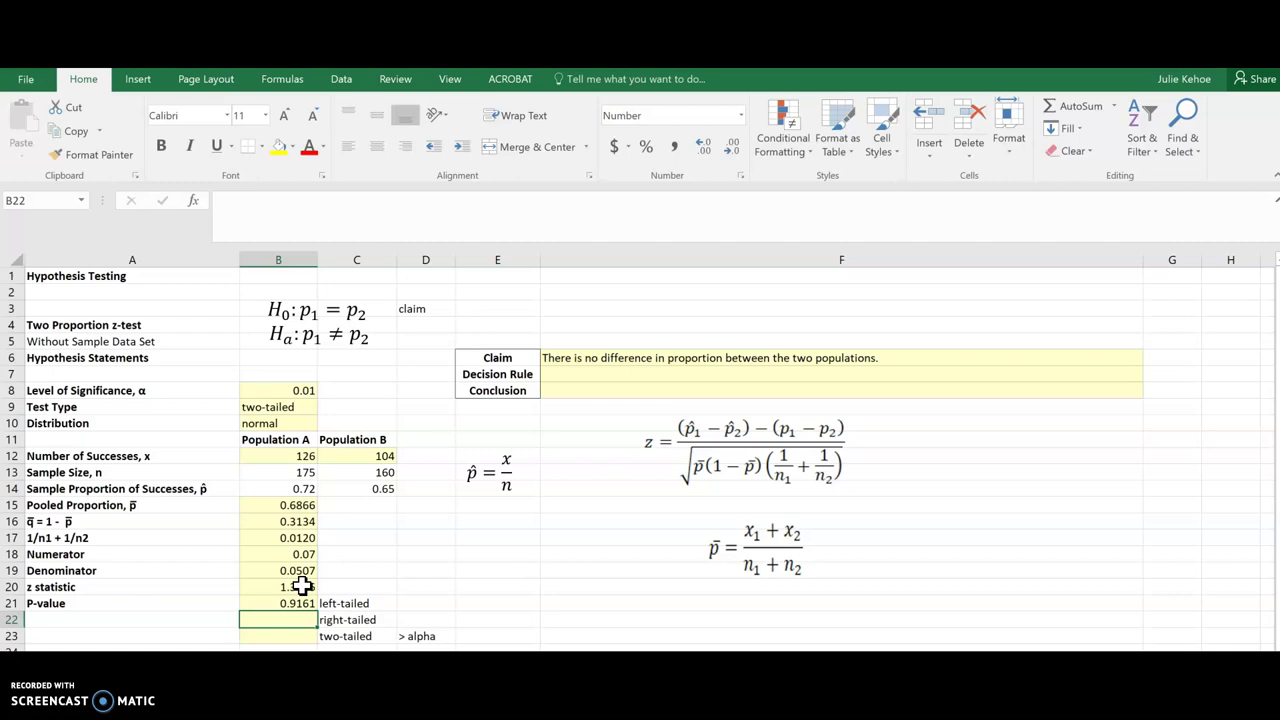
Calculate the right-tailed P-value in B22 with the formula =1-B21.
type("=1")
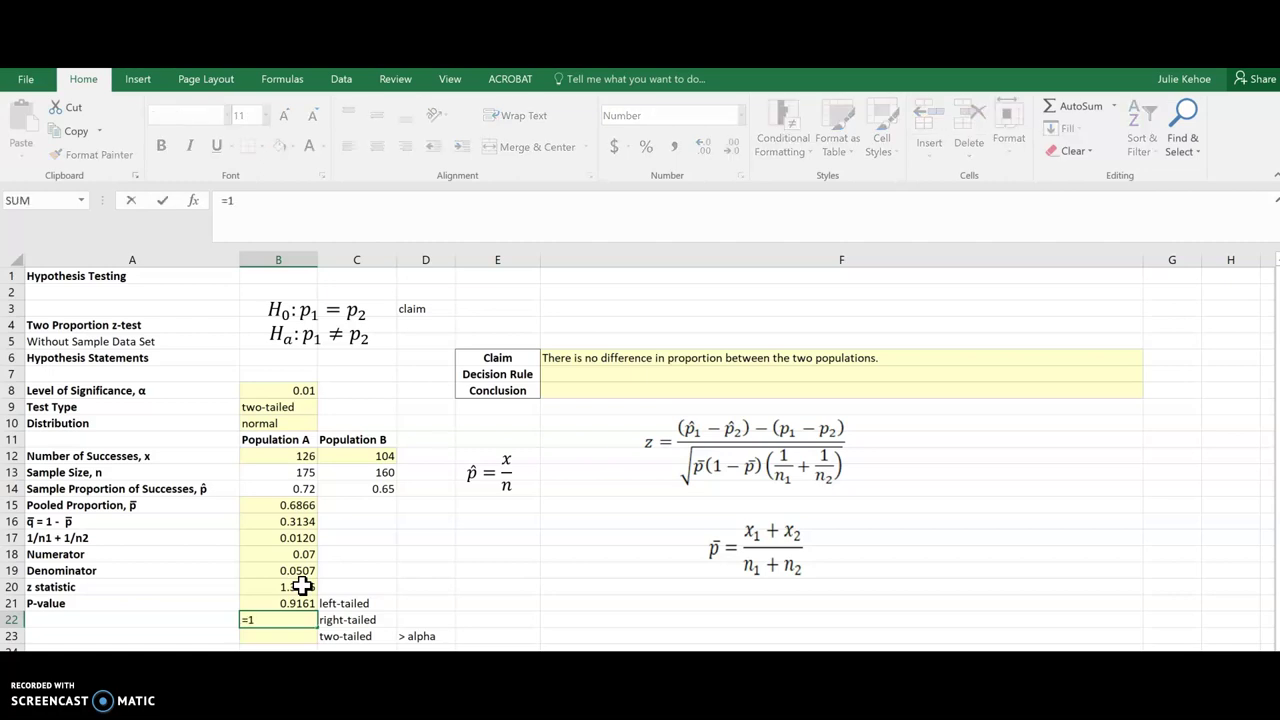
type("-")
left_click(301, 600)
key("Return")
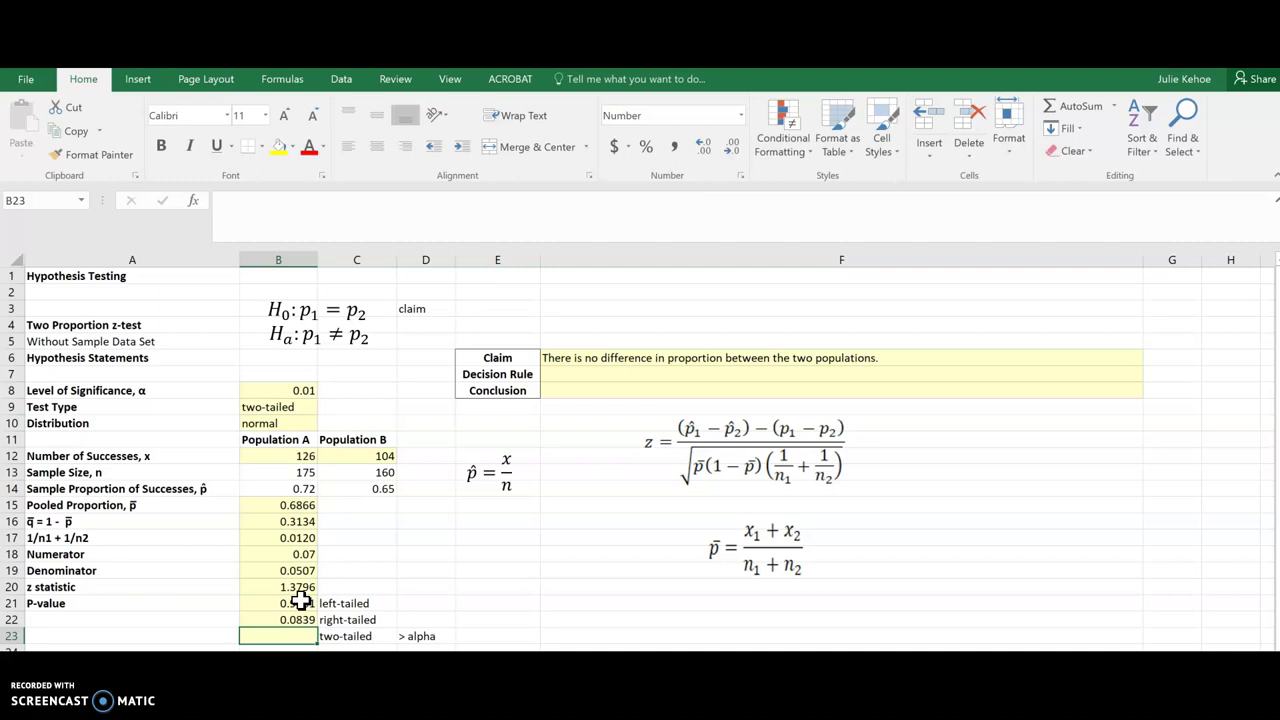
Calculate the two-tailed P-value in B23 with the formula =2*MIN(B21:B22).
type("=")
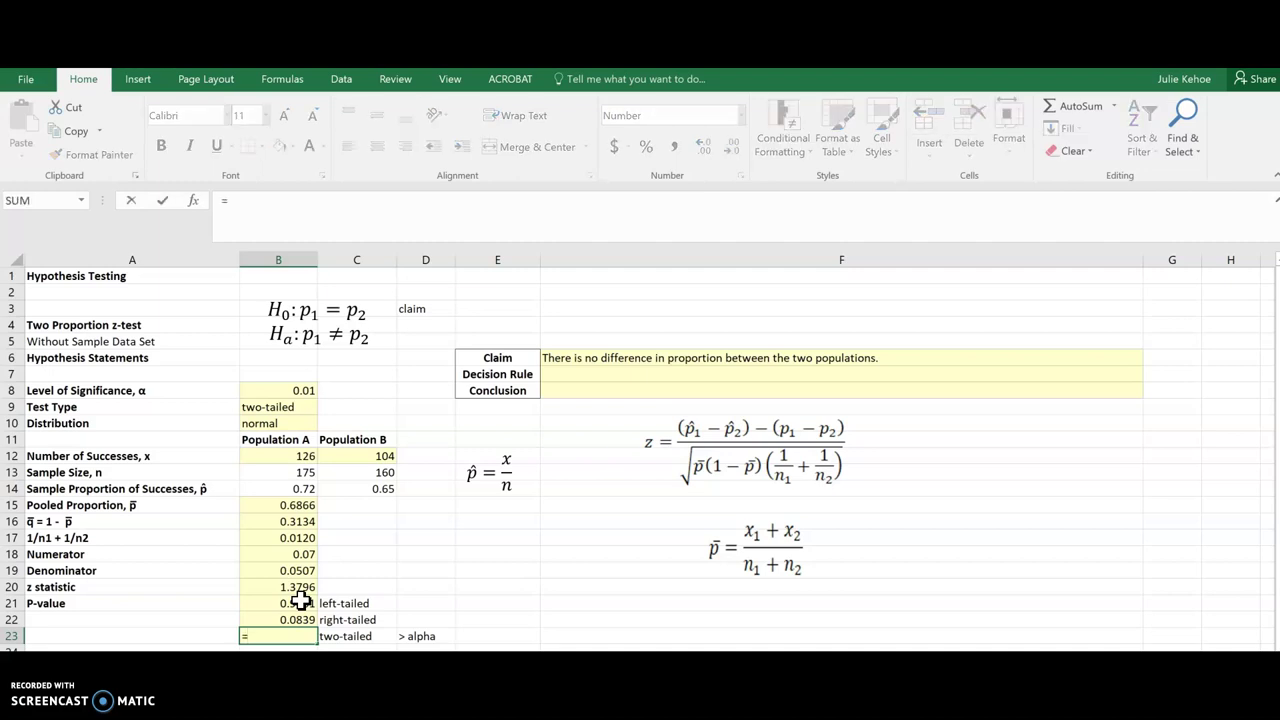
type("2*MIN")
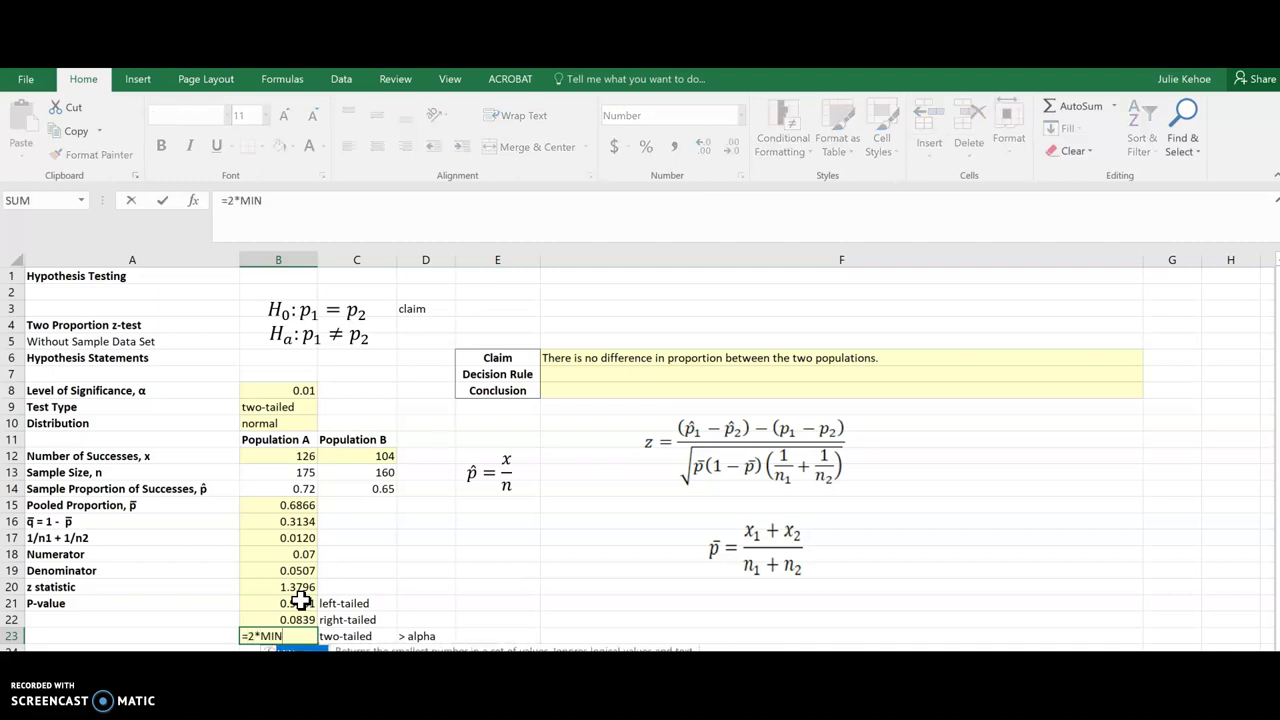
type("(")
left_click_drag(301, 600, 301, 617)
type(")")
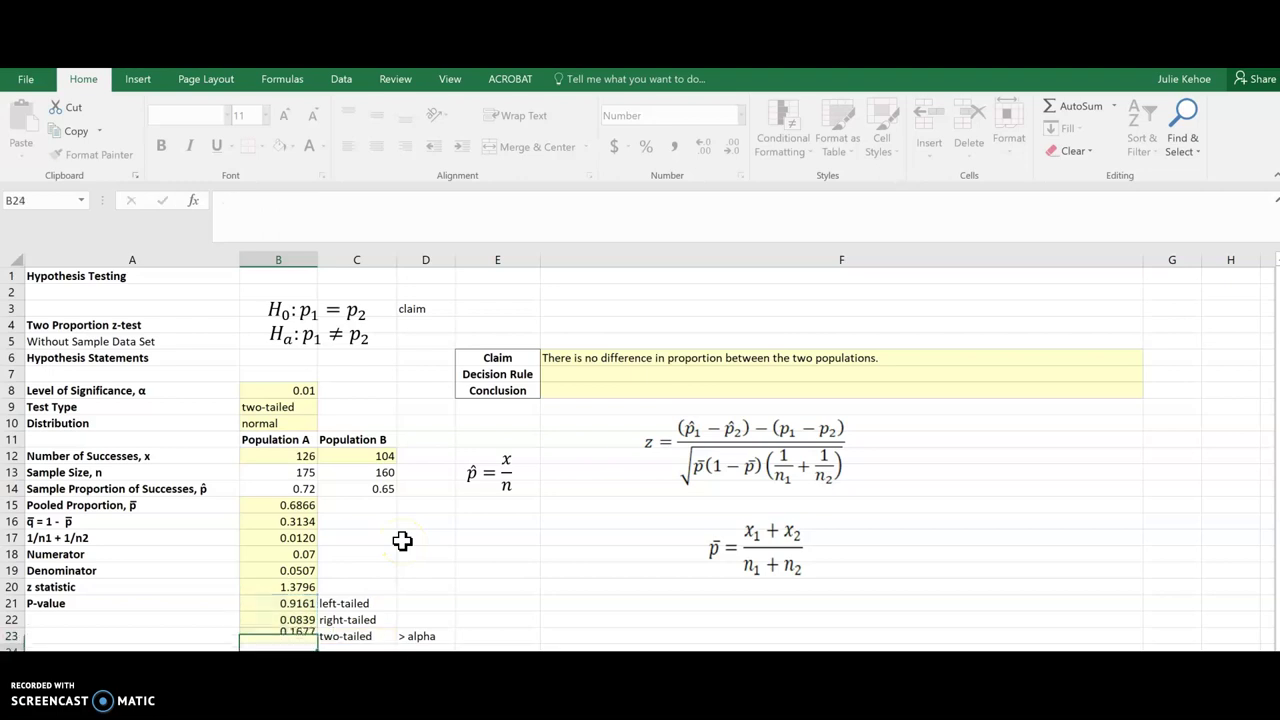
key("Return")
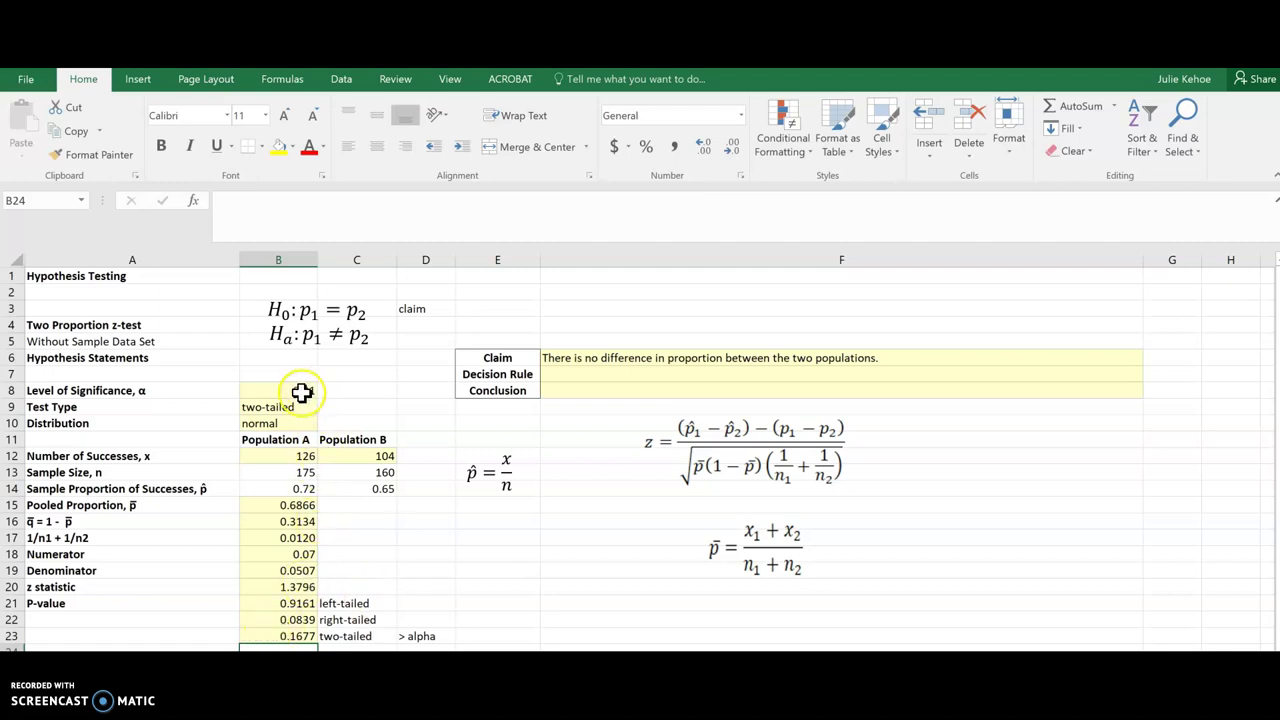
Enter the decision rule "Fail to reject the null hypothesis" in F7 and the conclusion "There is not enough evidence to reject the claim." in F8.
left_click(438, 634)
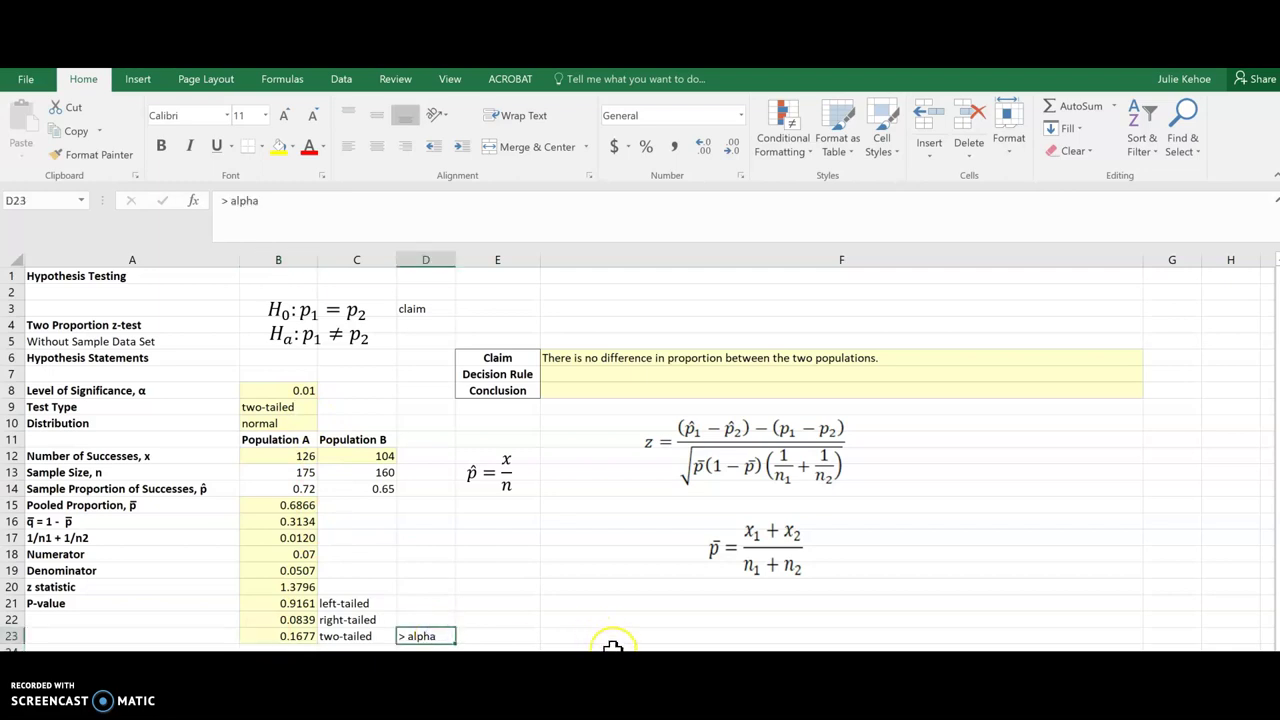
left_click(742, 375)
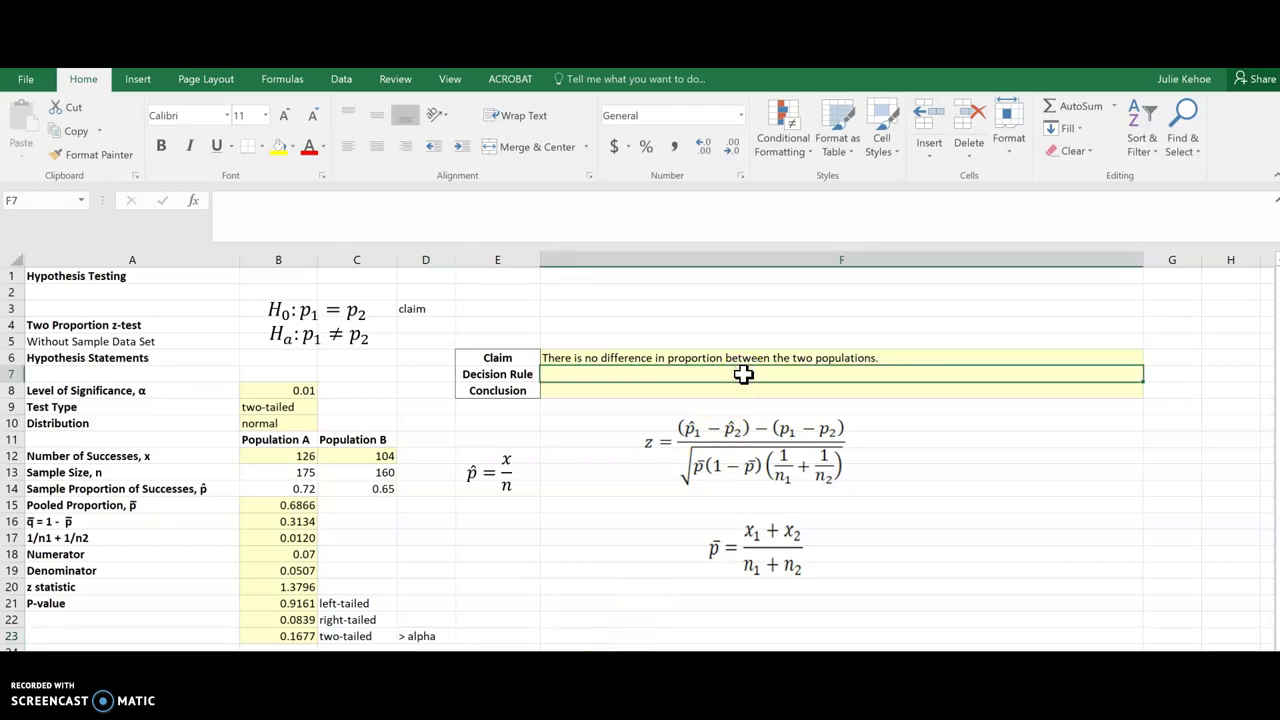
type("Fail to reject the n")
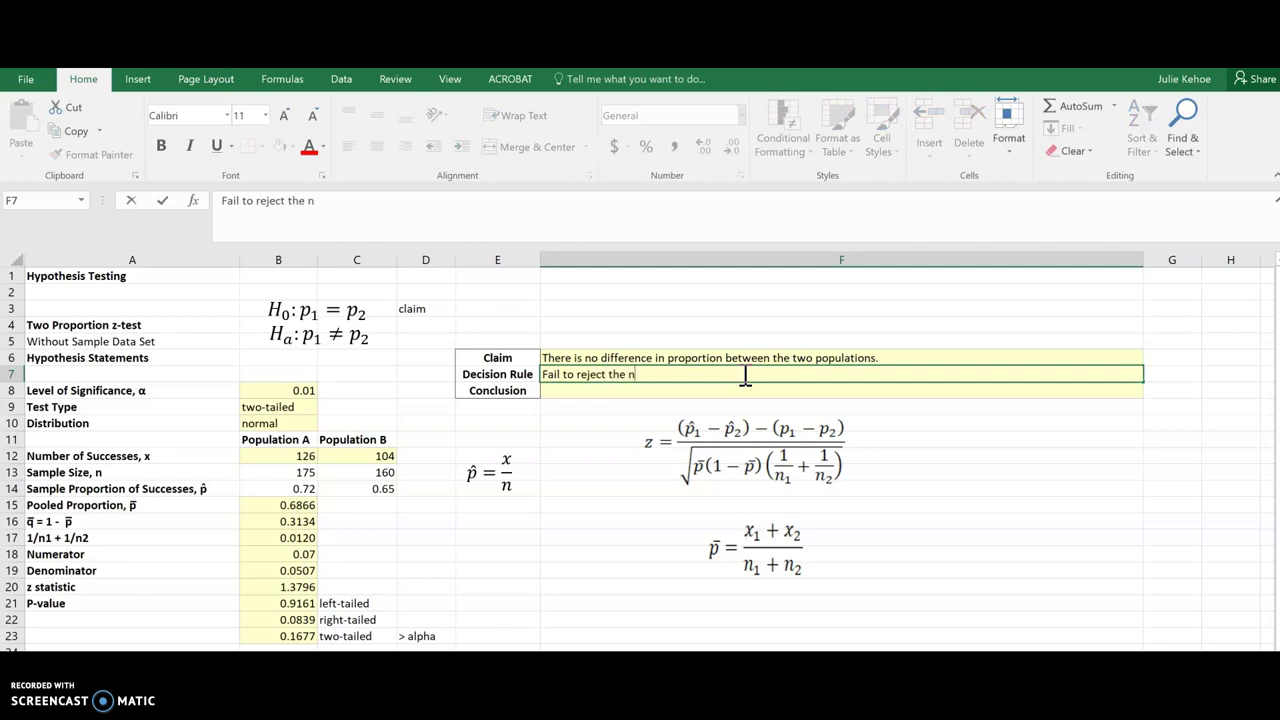
type("ull hypothesis")
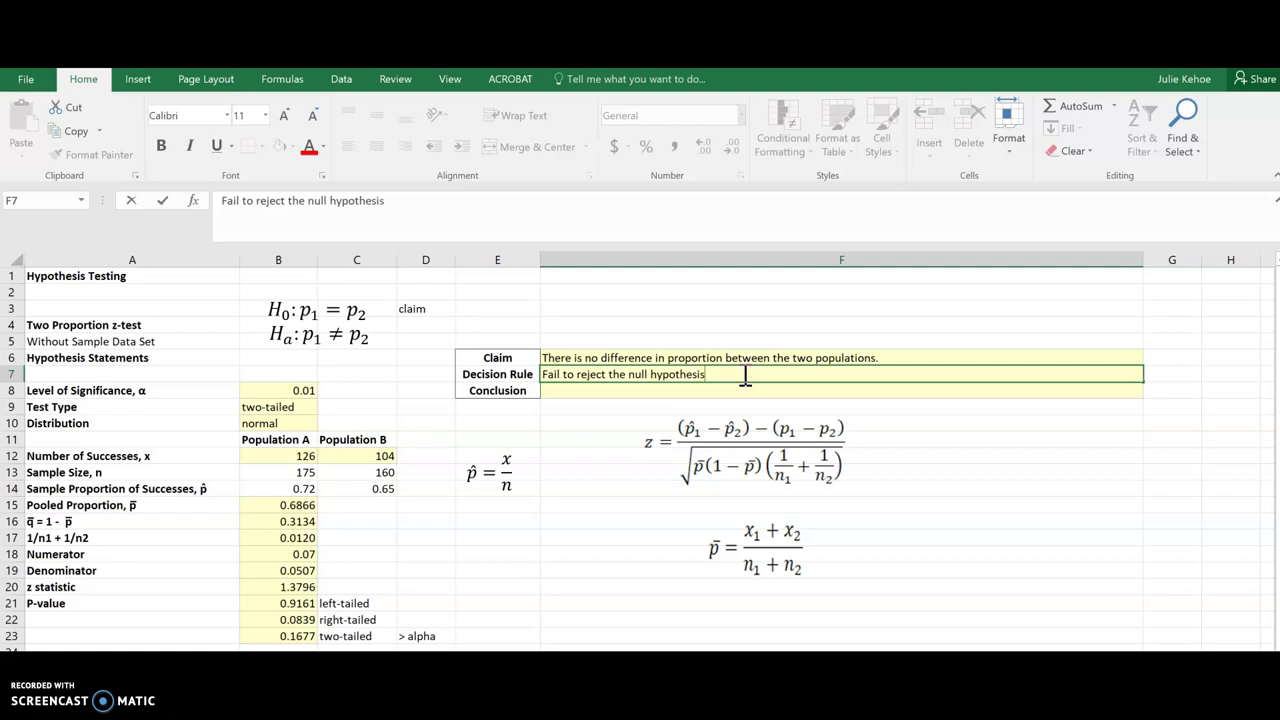
key("Return")
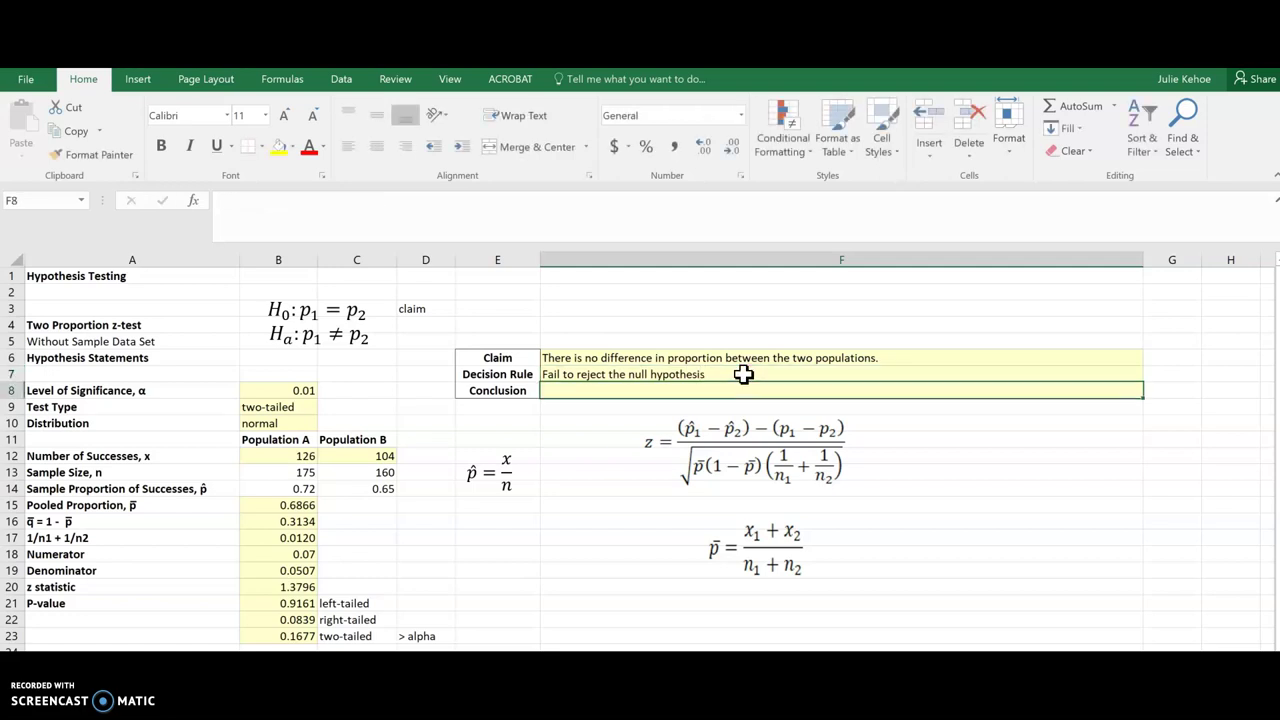
type("There is not enough evidence to reject the claim.")
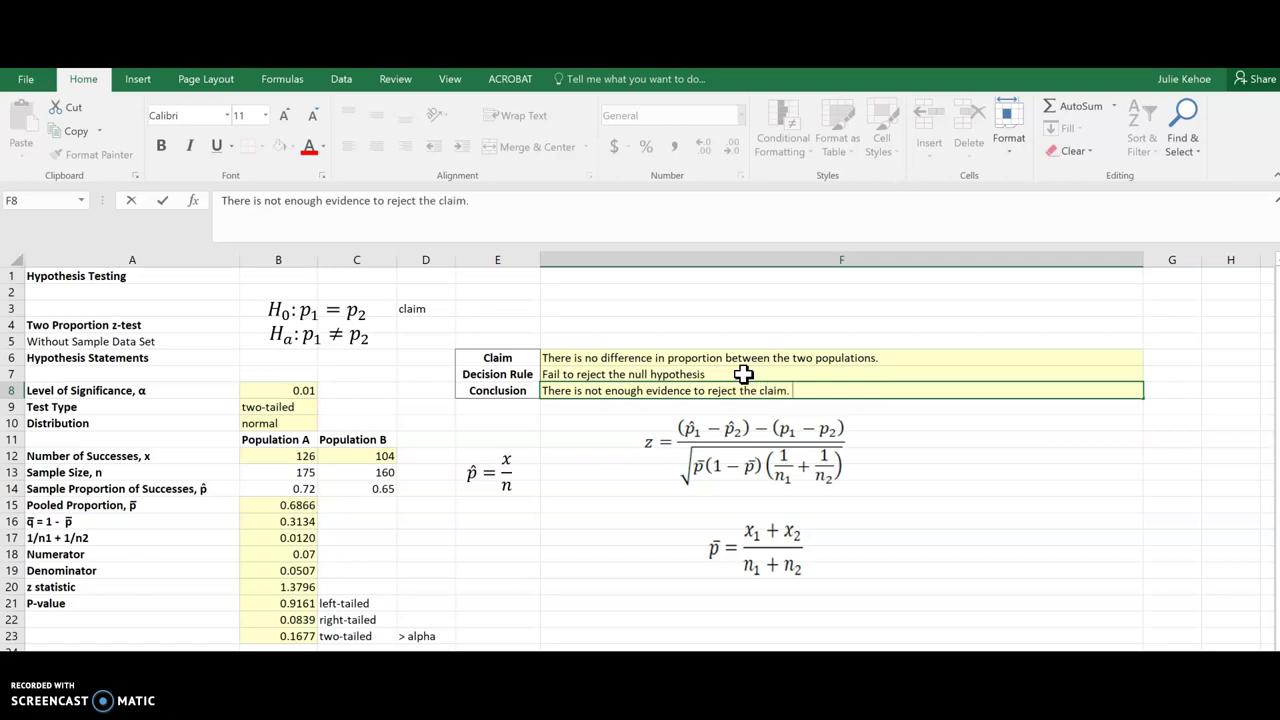